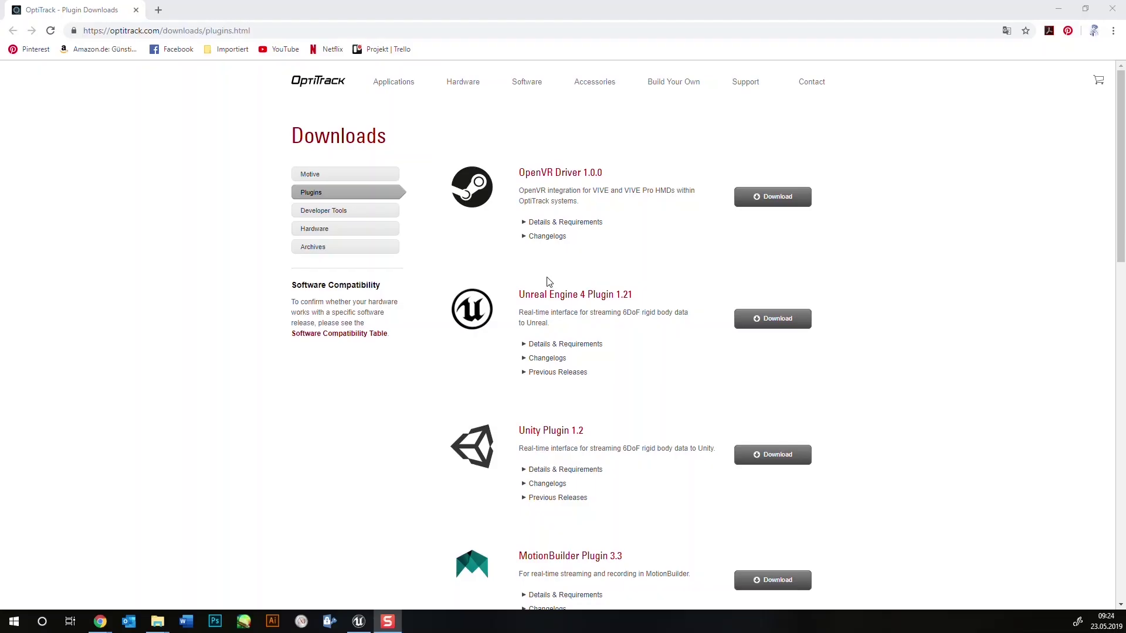
Step: Download the Unreal Engine 4 Plugin 1.21 zip from OptiTrack's plugin downloads page
left_click(799, 324)
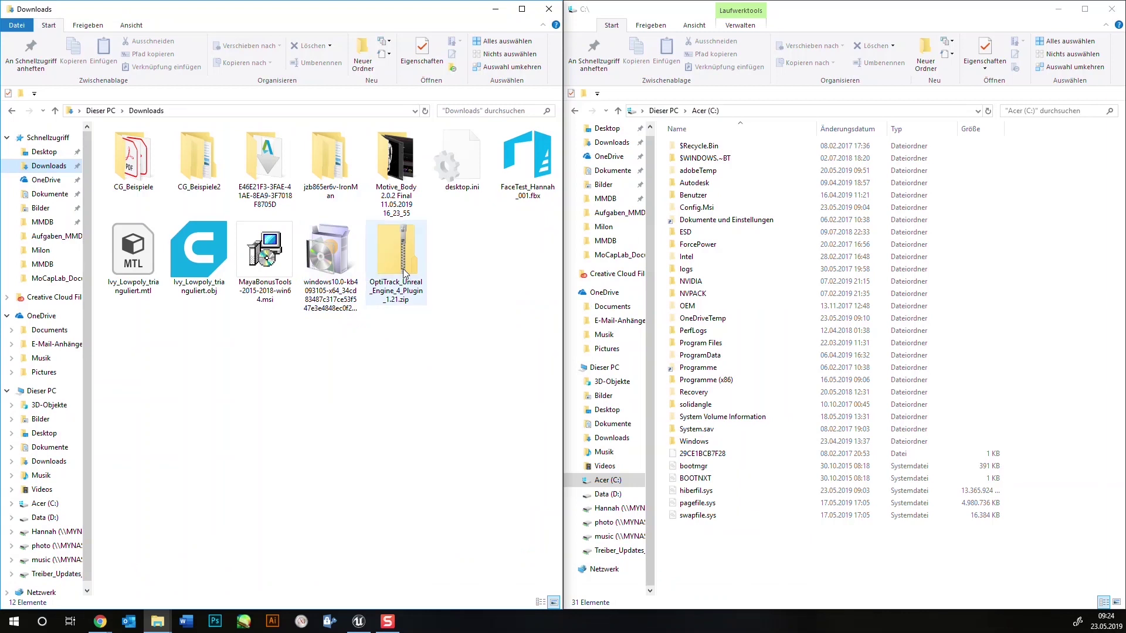
Step: Extract the OptiTrack zip to an OptiTrack_Unreal_Engine_4_Plugin_1.21 folder, then delete the zip
right_click(402, 268)
left_click(435, 309)
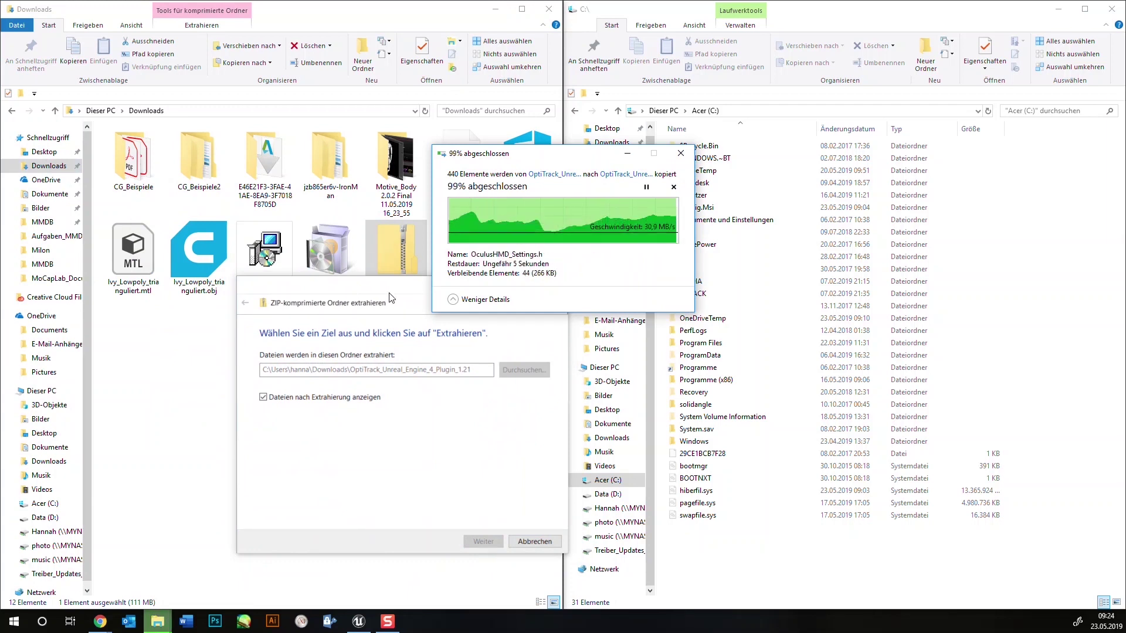
right_click(387, 259)
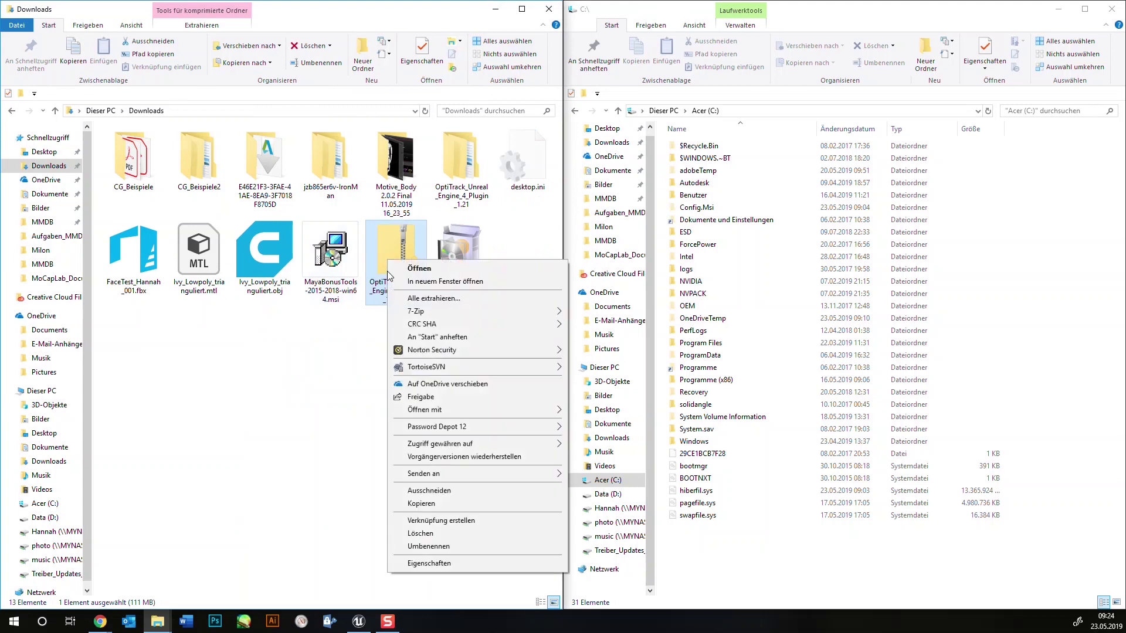
left_click(436, 534)
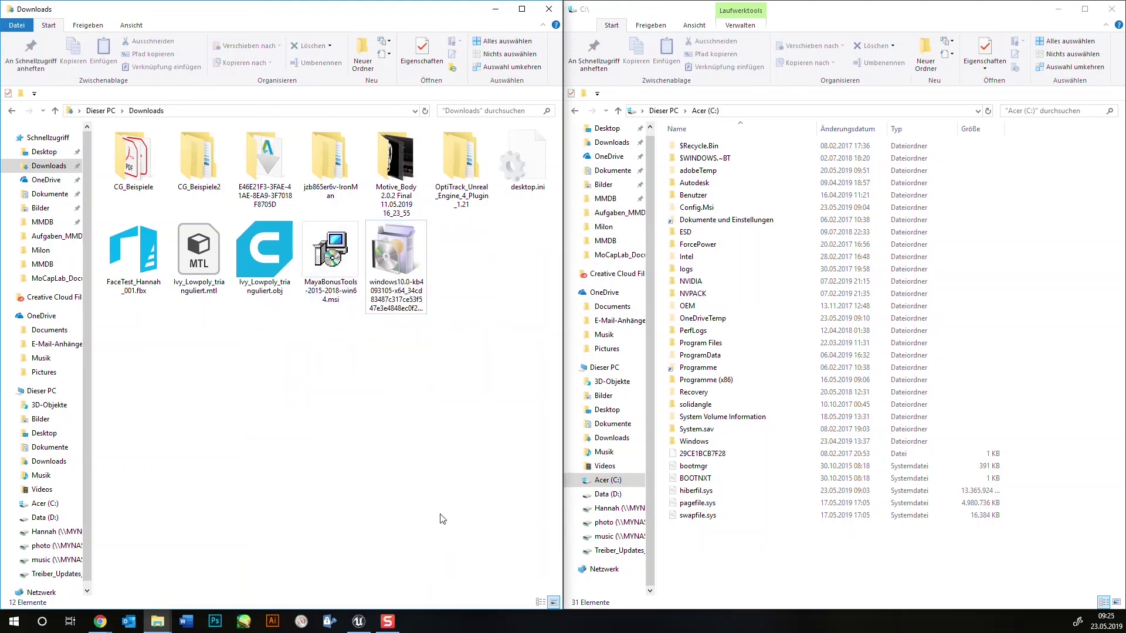
Step: Open the extracted plugin folder and select the Optitrack folder inside it
left_click(448, 194)
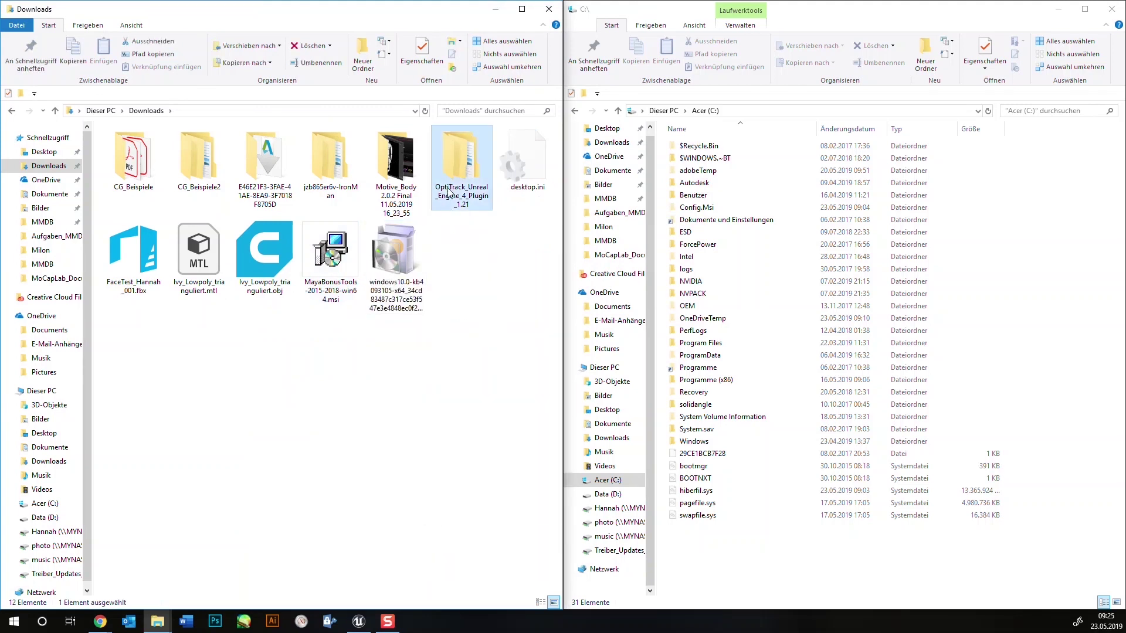
double_click(449, 194)
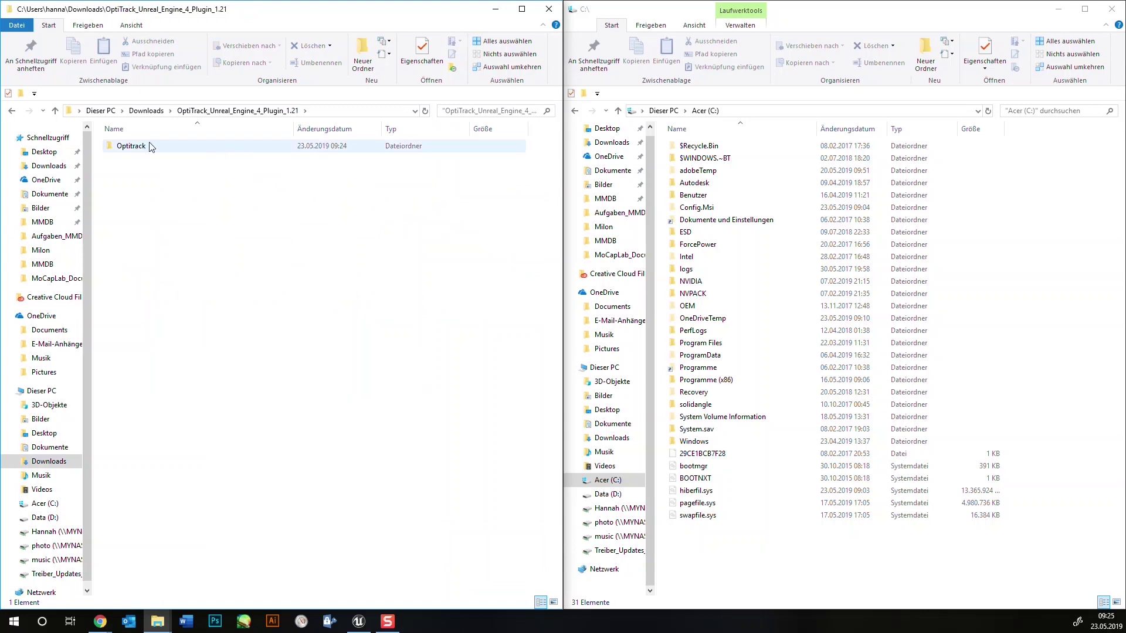
left_click(151, 147)
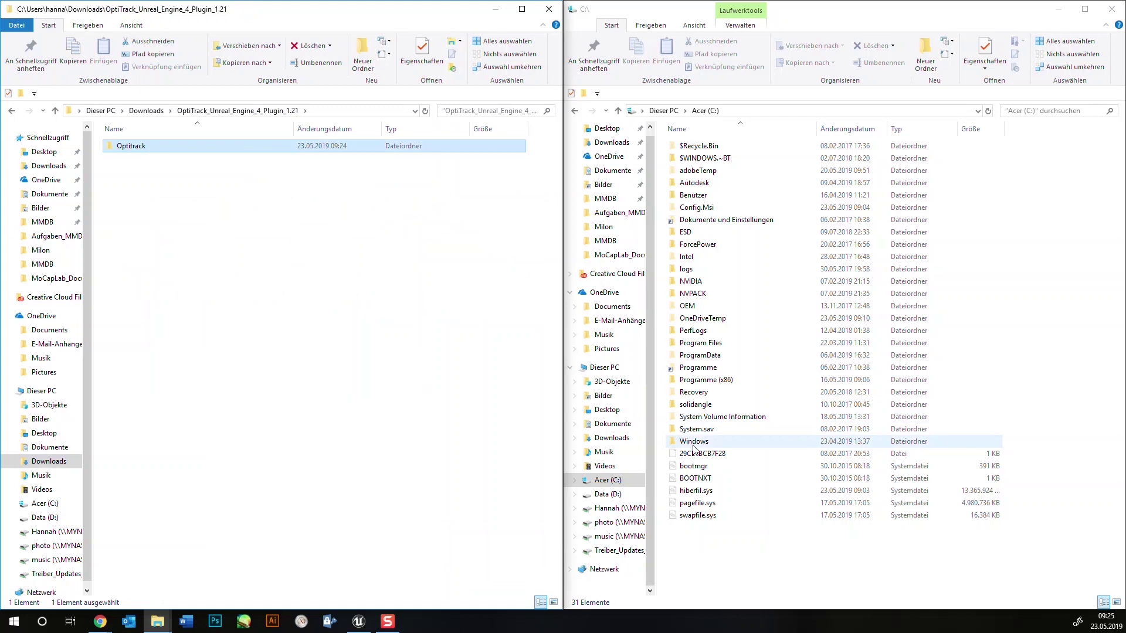
Step: Move the Optitrack folder into C:\Program Files\Epic Games\UE_4.21\Engine\Plugins
left_click(701, 346)
double_click(701, 347)
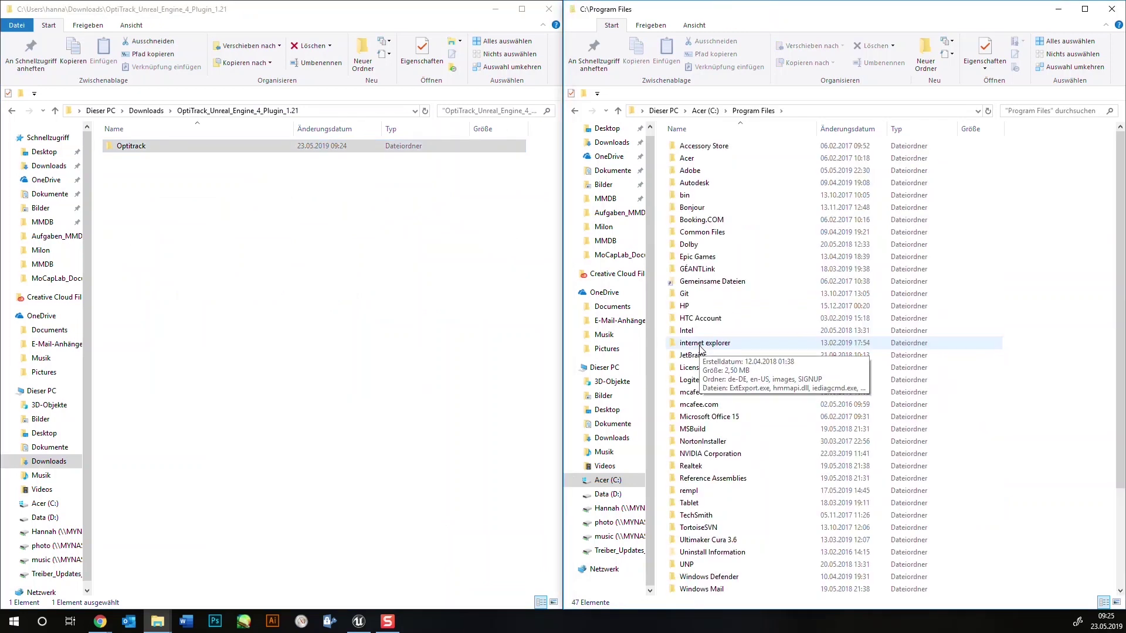
double_click(703, 259)
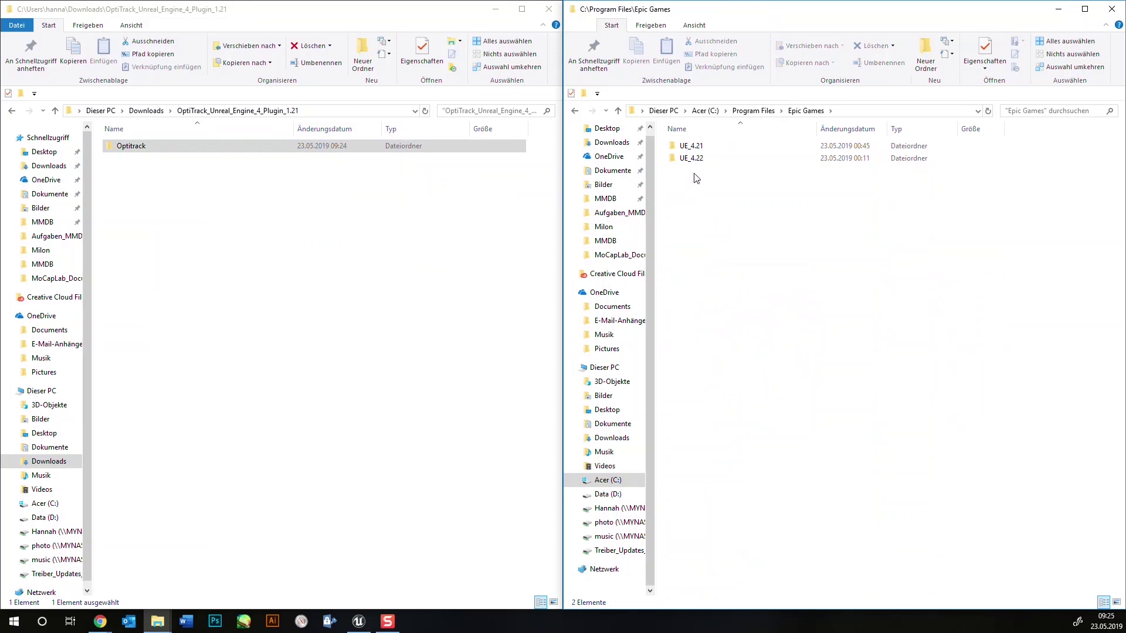
double_click(693, 146)
double_click(693, 147)
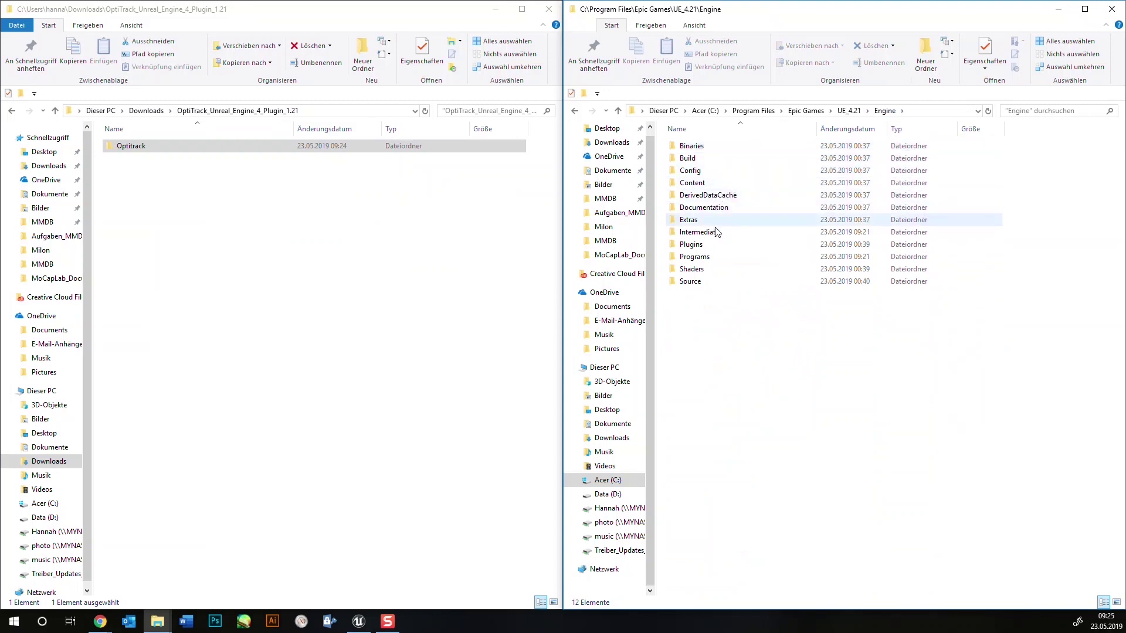
double_click(716, 244)
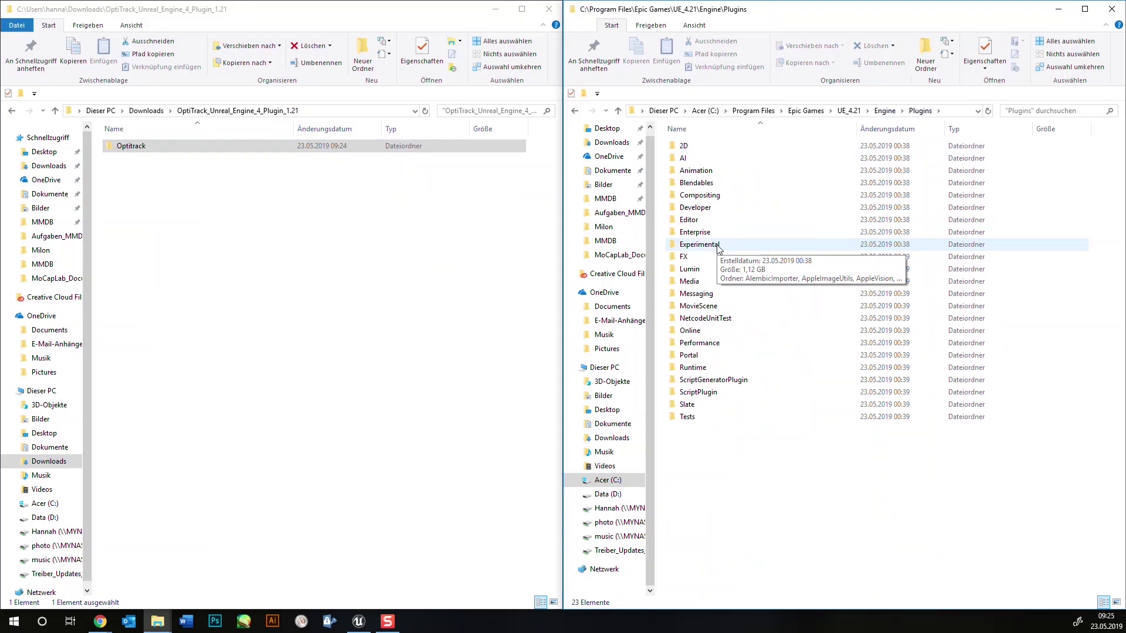
left_click(158, 147)
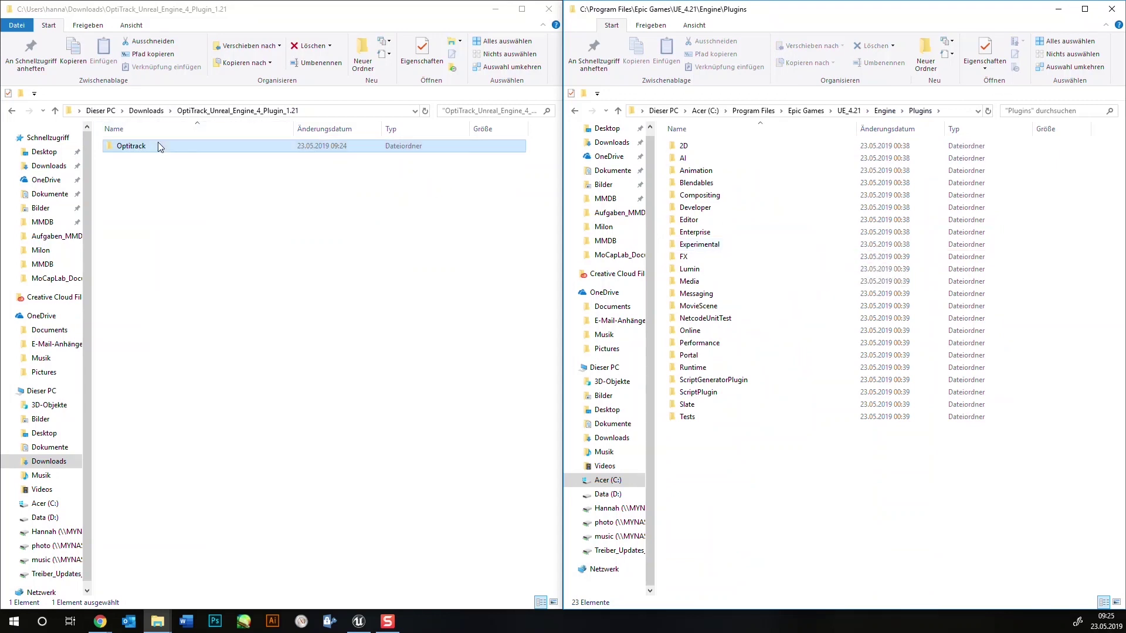
left_click_drag(158, 147, 720, 460)
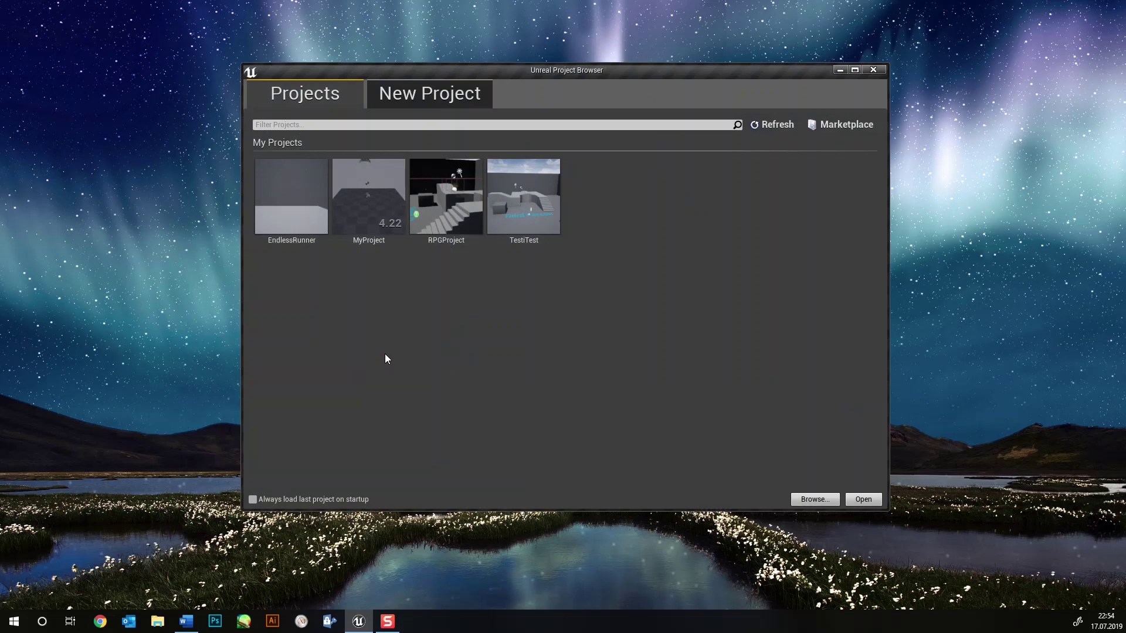
Step: Create a new Blank Blueprint project named Optitrack_test in D:\Unreal with no starter content
left_click(452, 99)
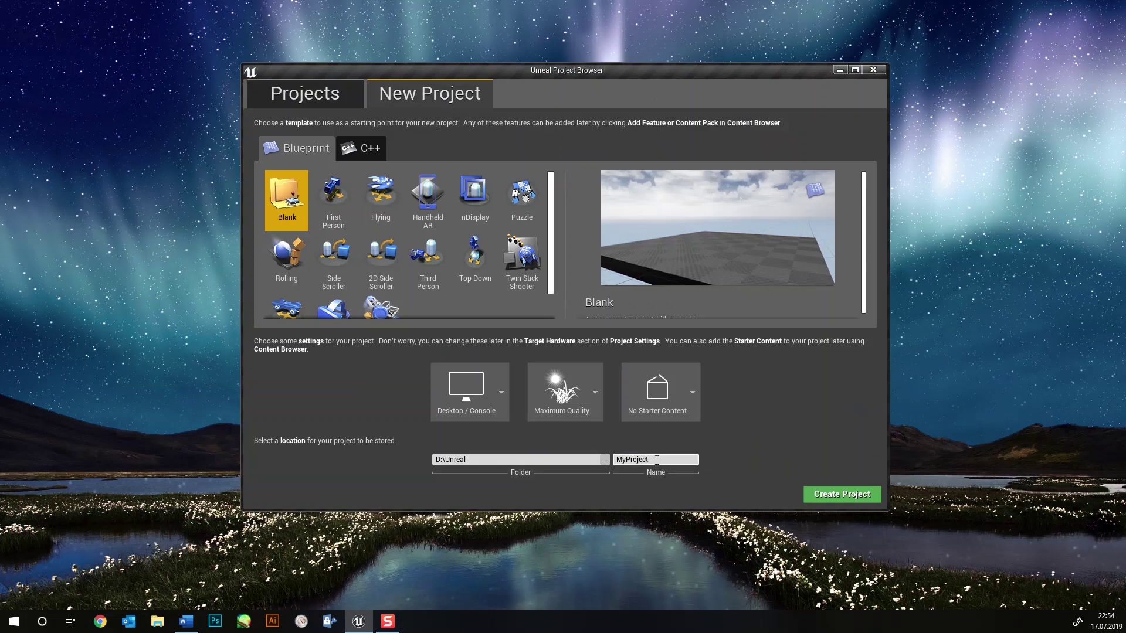
left_click(645, 460)
type("Optitrack_tst")
key("BackSpace")
key("BackSpace")
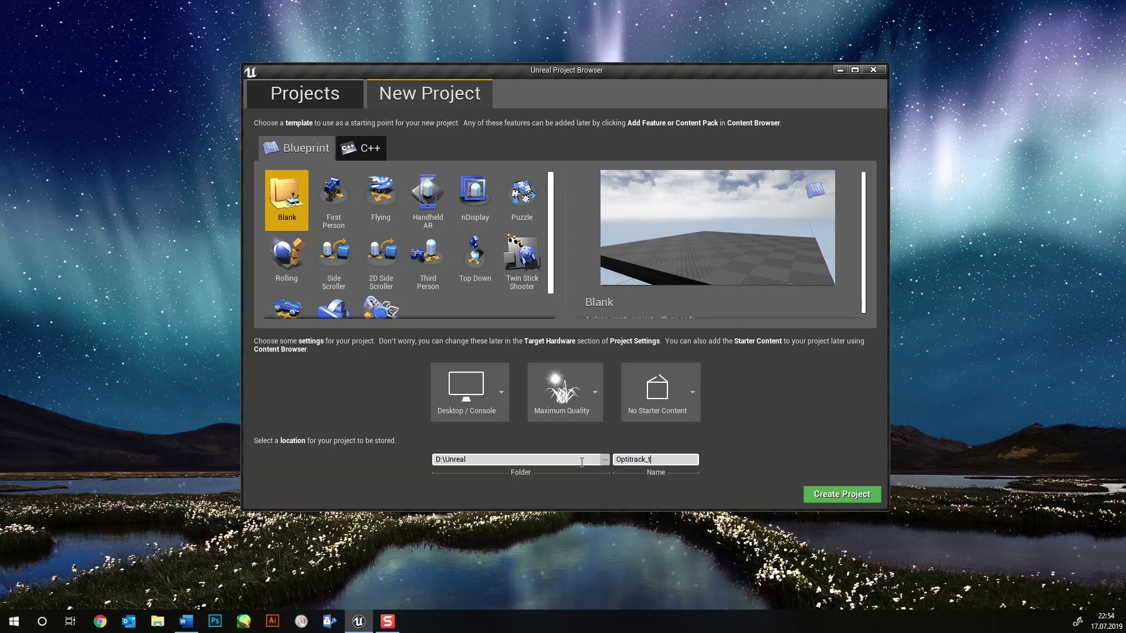
type("st")
left_click(846, 498)
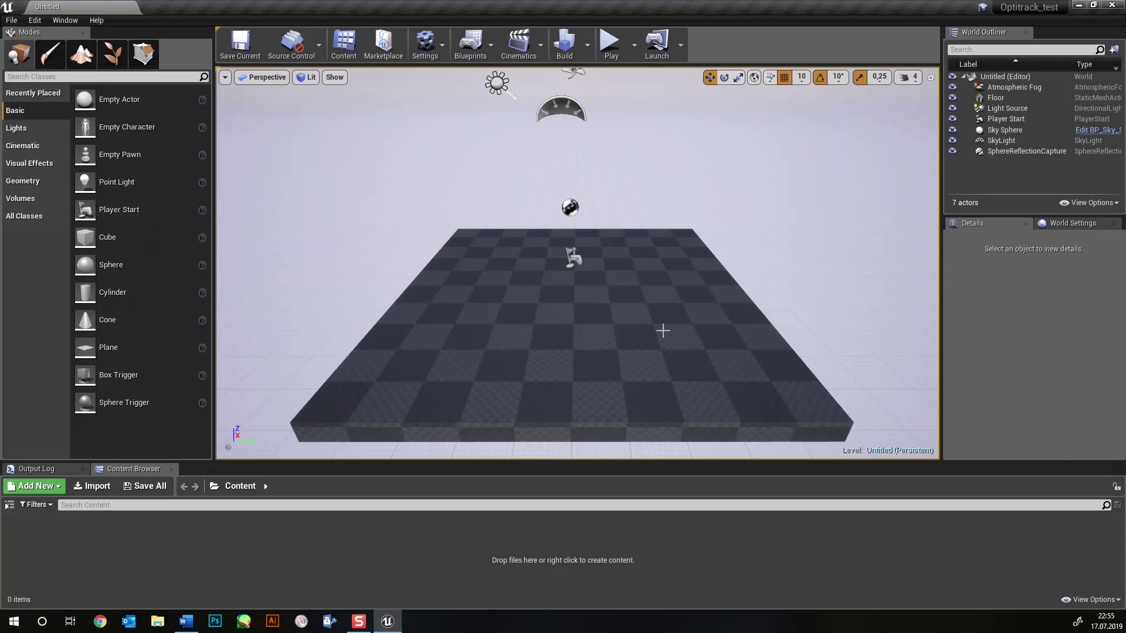
Step: Enable the OptiTrack - NatNet Streaming Client plugin in Edit > Plugins and restart the editor
left_click(36, 20)
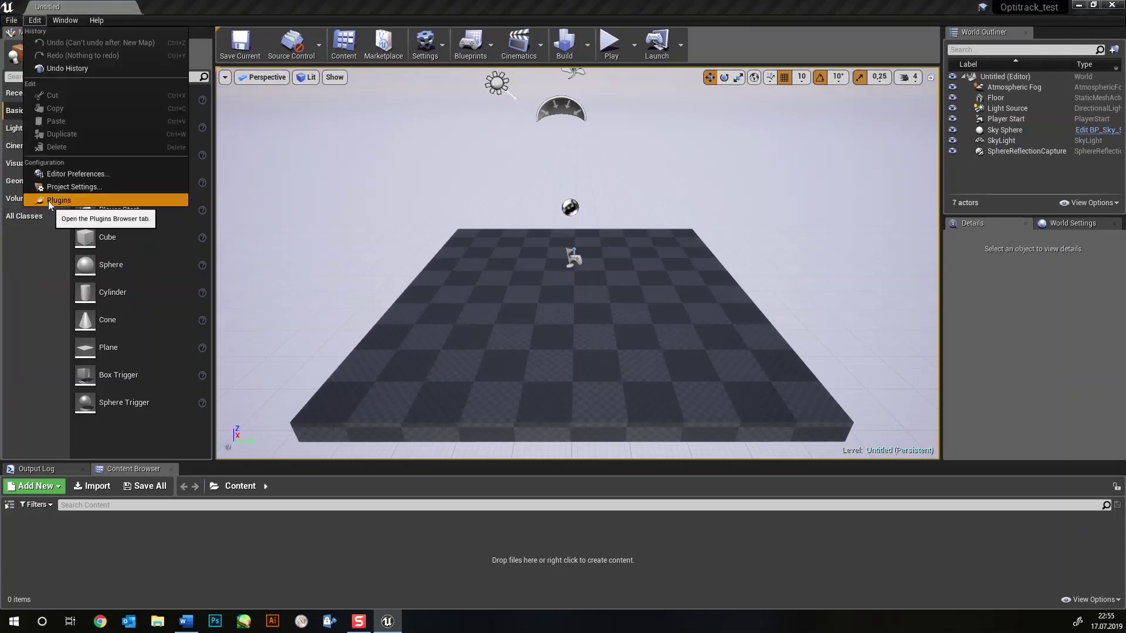
left_click(48, 201)
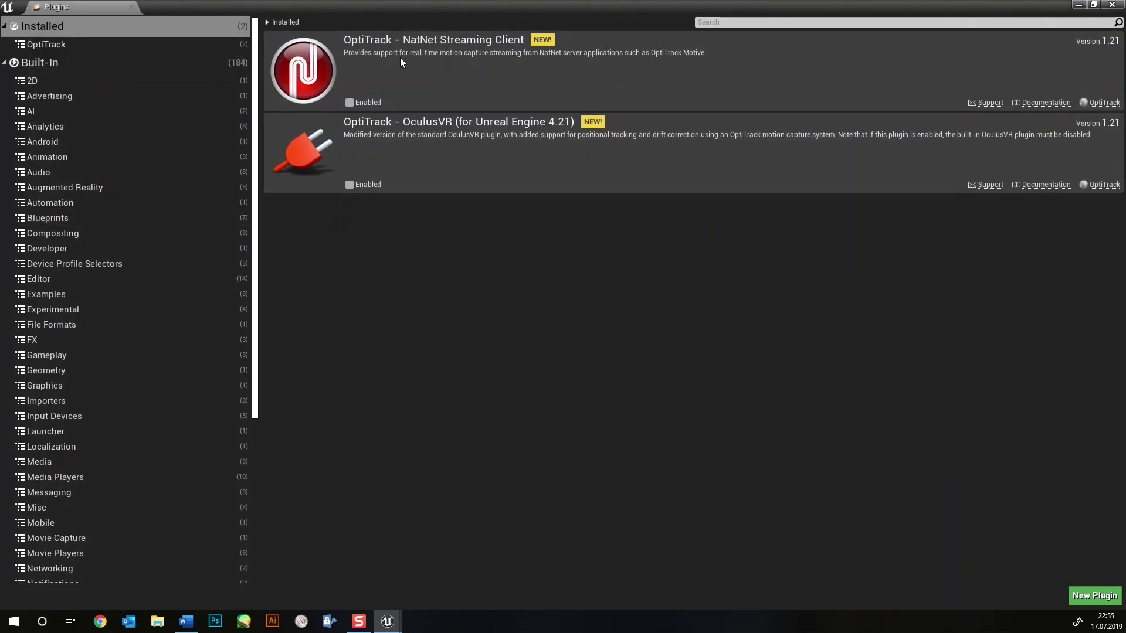
left_click(364, 102)
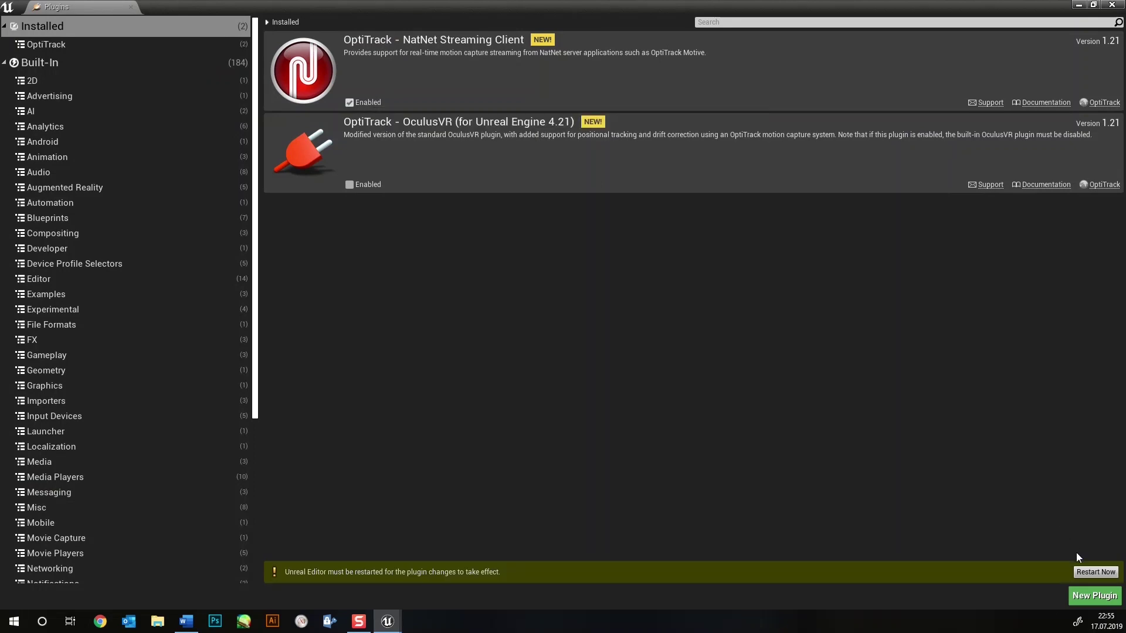
left_click(1085, 572)
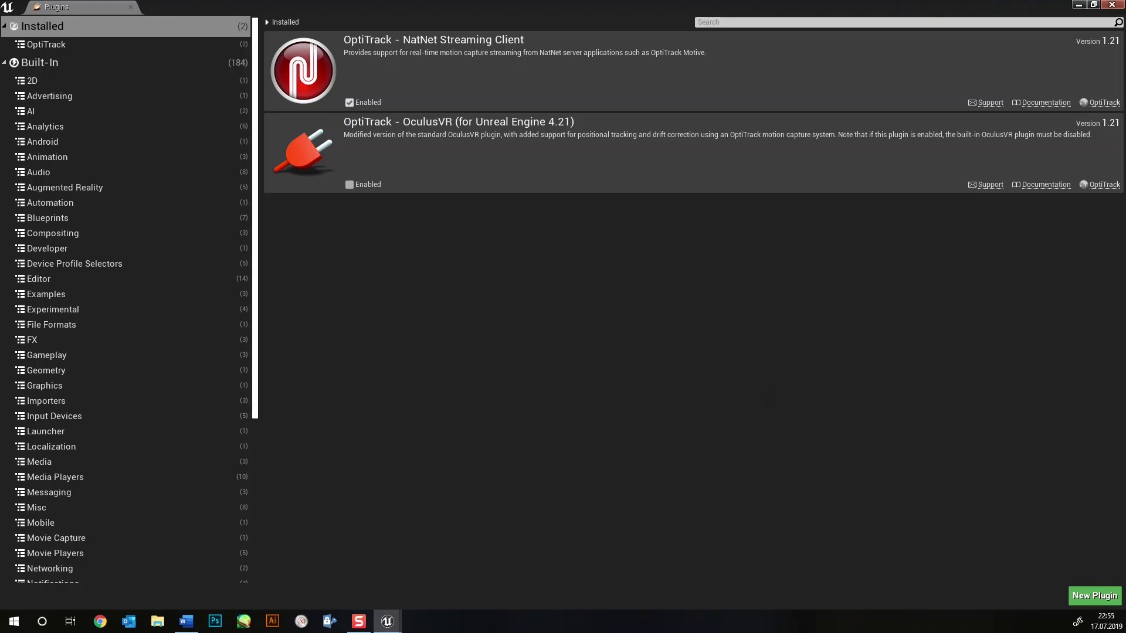
left_click(1111, 5)
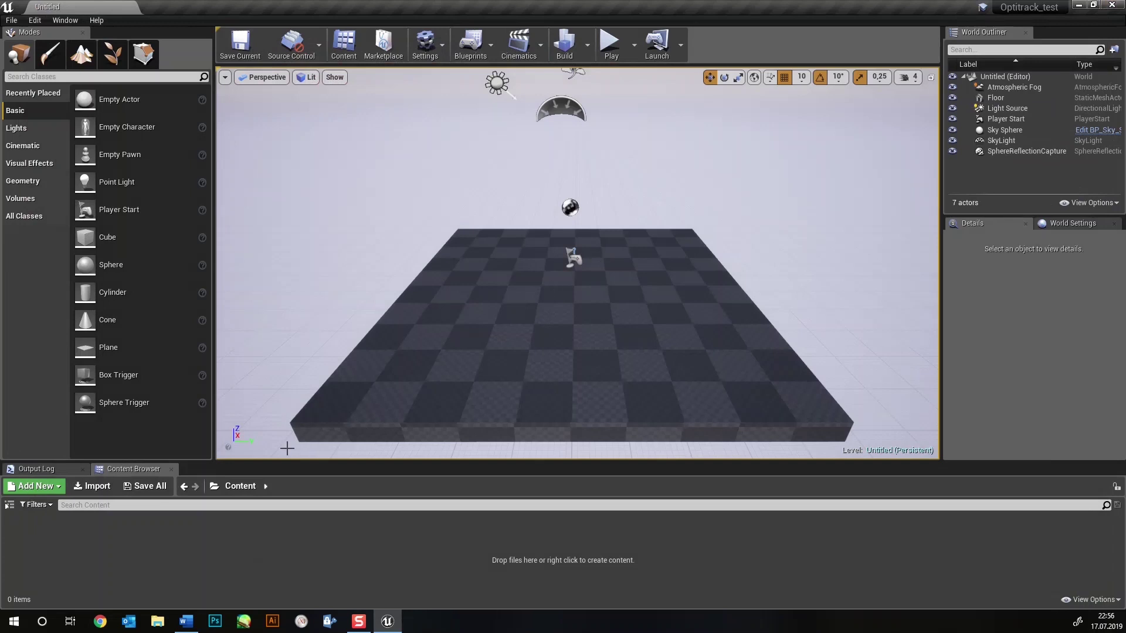
Step: Create a new folder named IVY in Content and open it
right_click(91, 549)
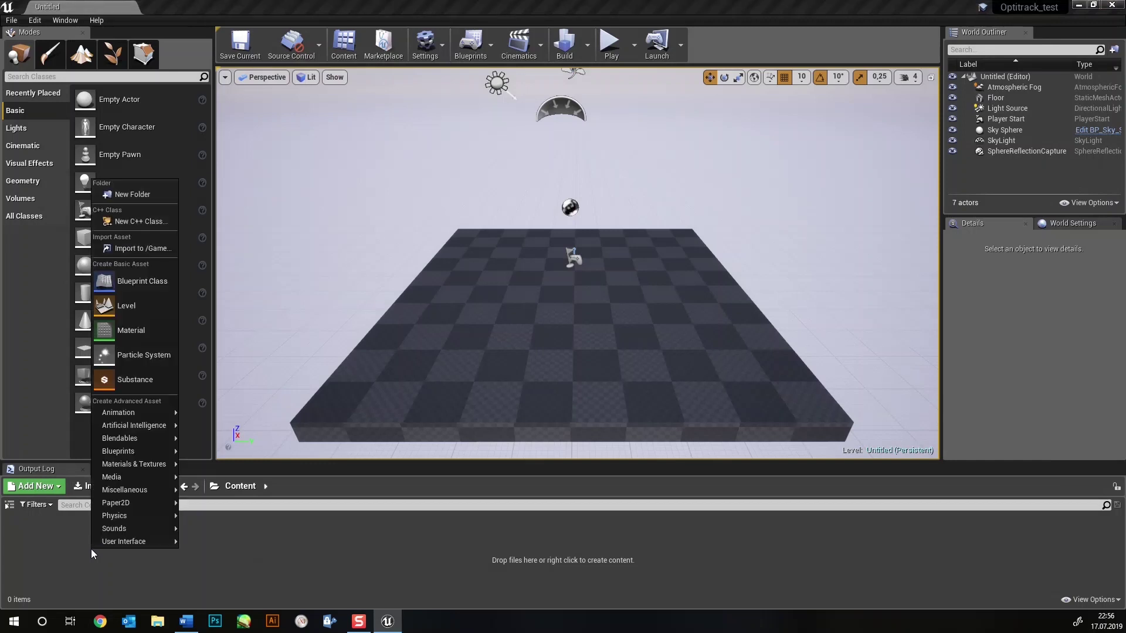
left_click(124, 197)
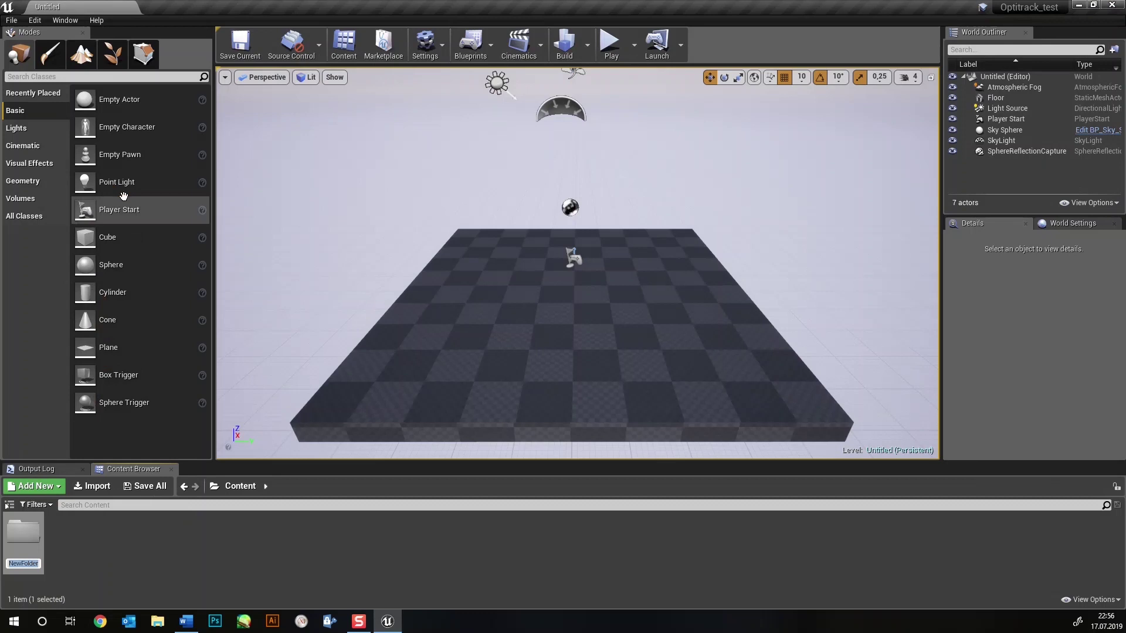
type("IVY")
key("Return")
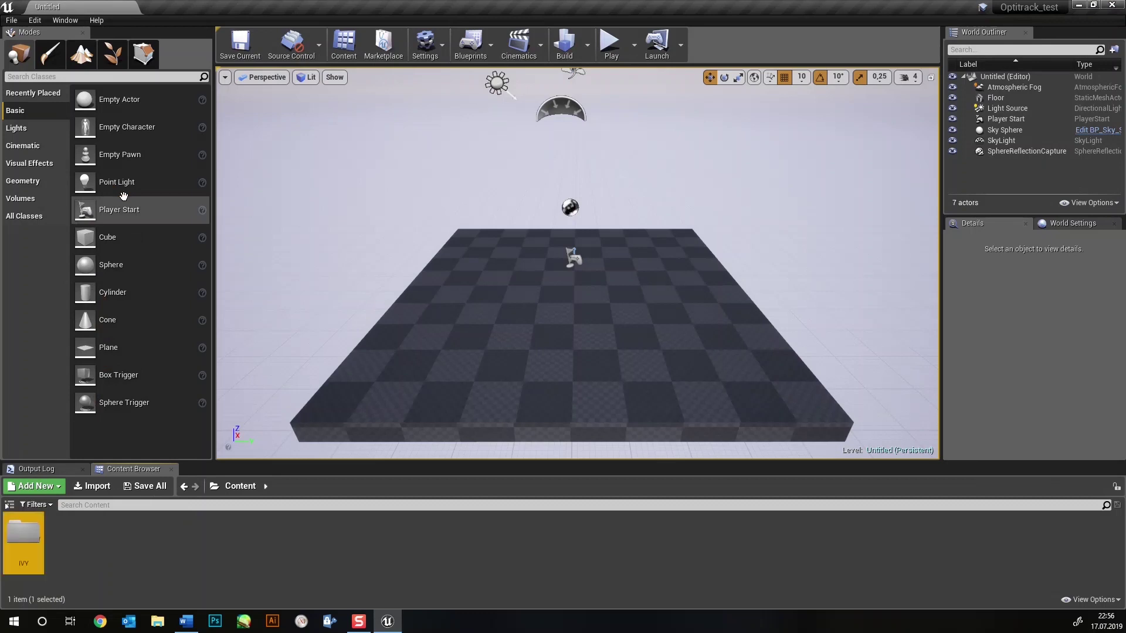
double_click(23, 540)
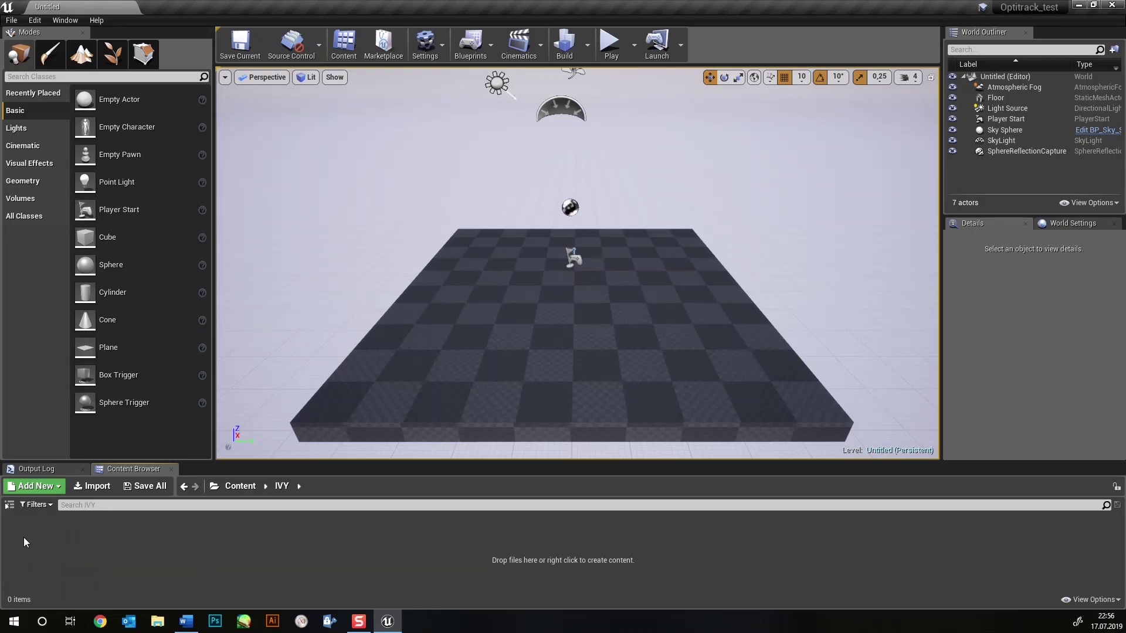
left_click(90, 486)
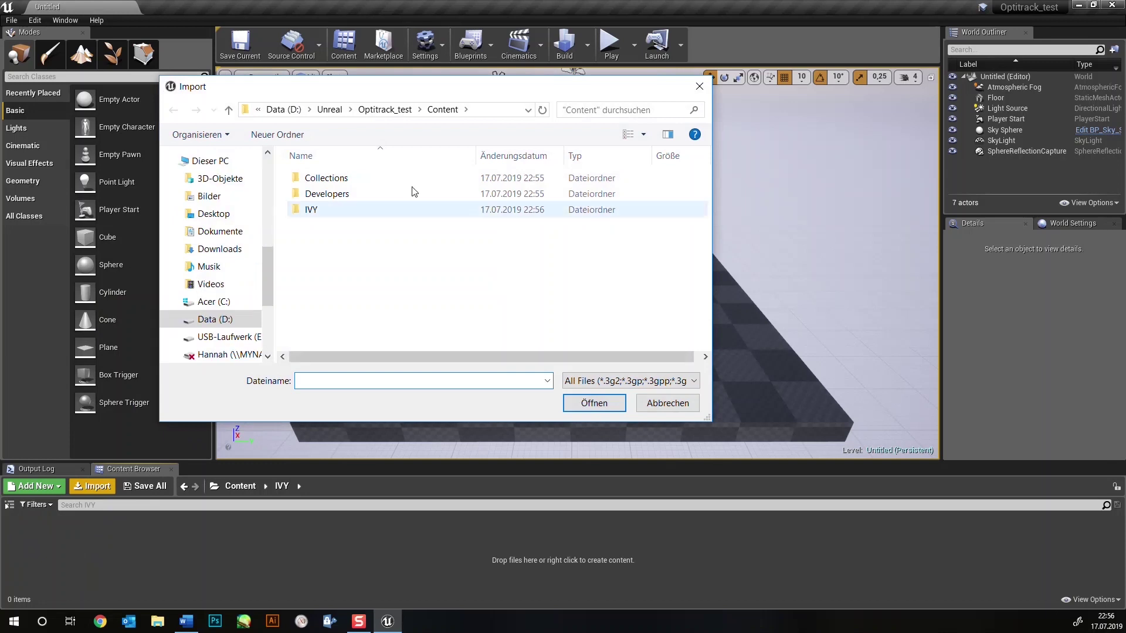
Step: Import D:\Unreal\IVY_19.fbx as a skeletal mesh with Use T0 As Ref Pose enabled
left_click(337, 111)
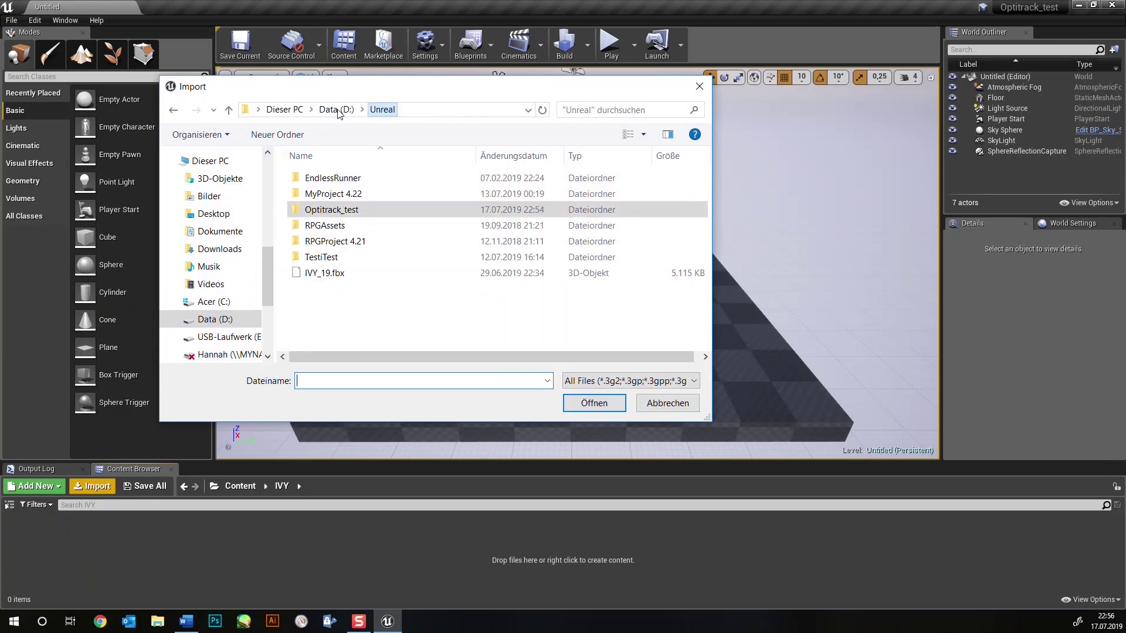
left_click(349, 274)
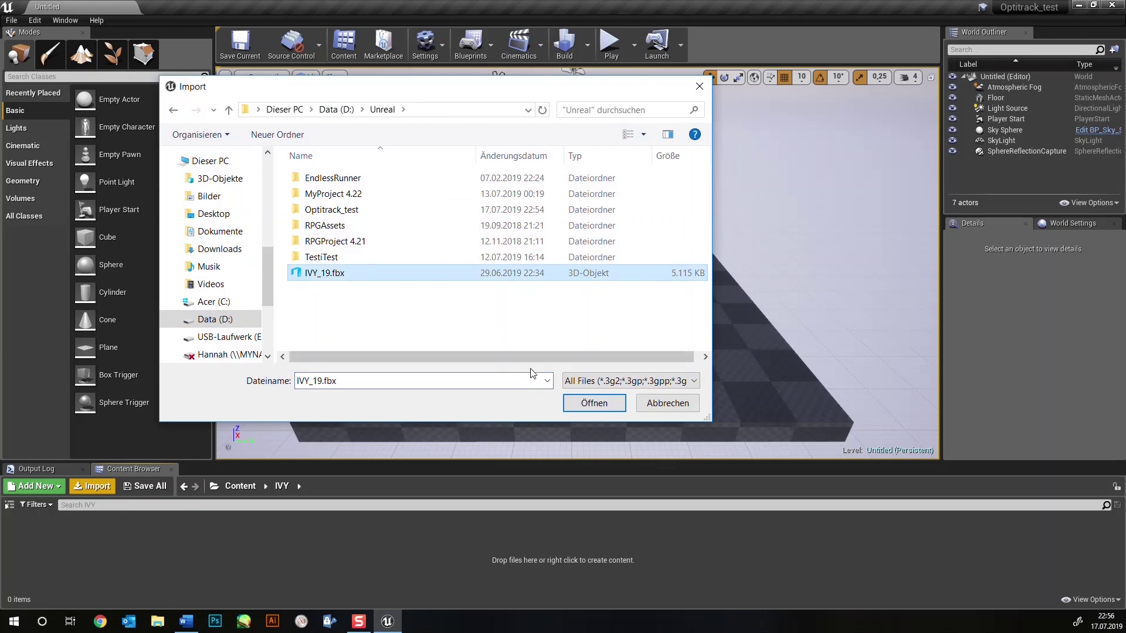
left_click(595, 407)
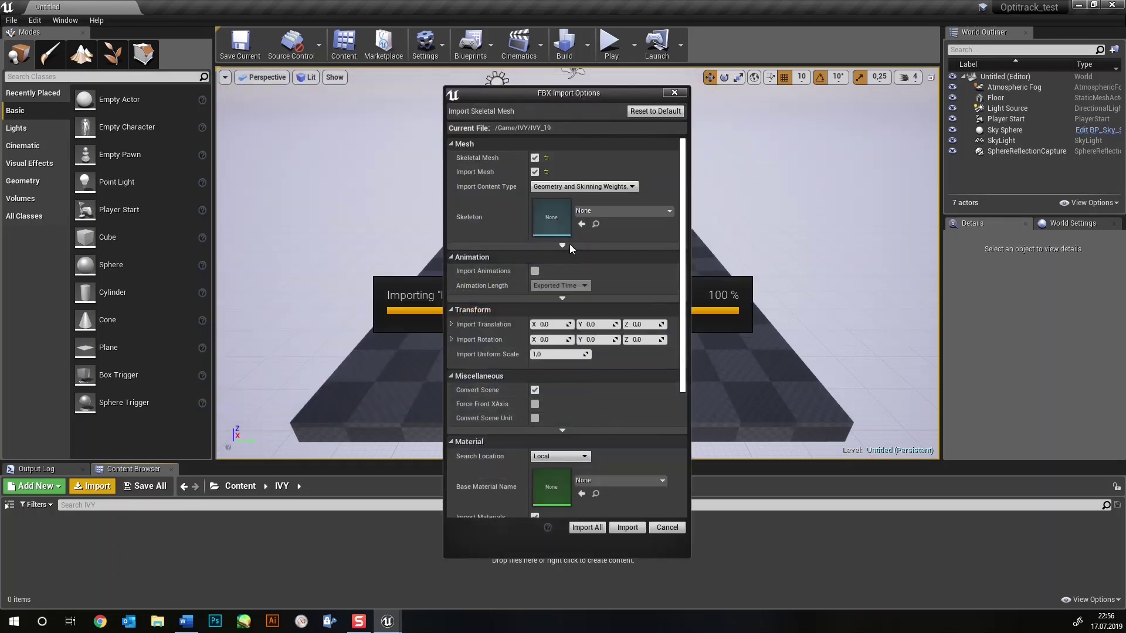
left_click(534, 158)
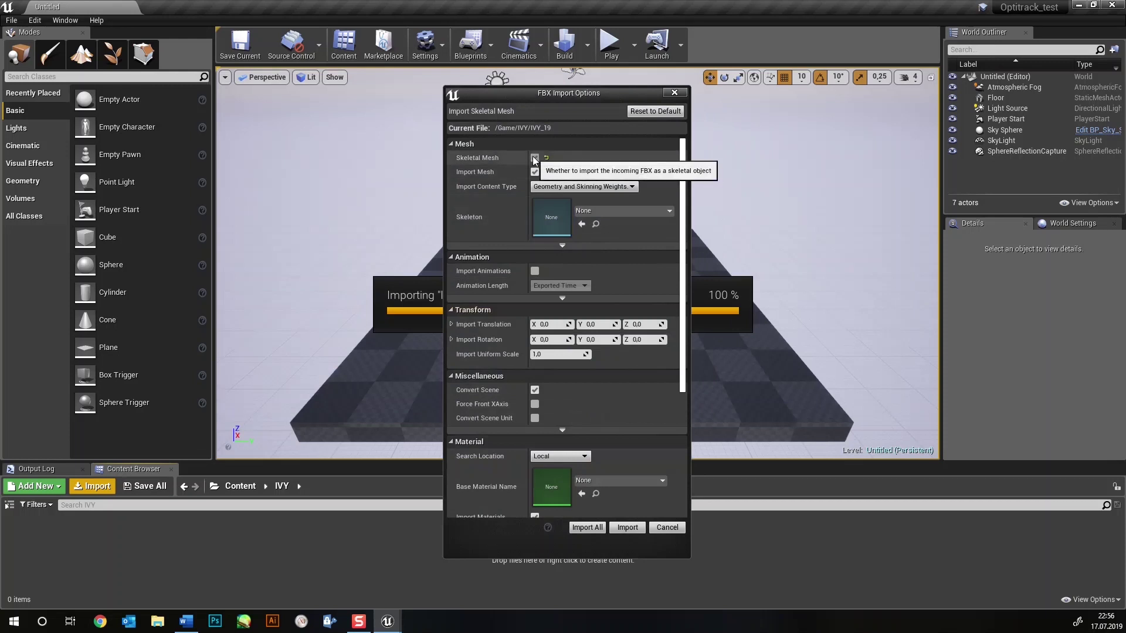
left_click(562, 245)
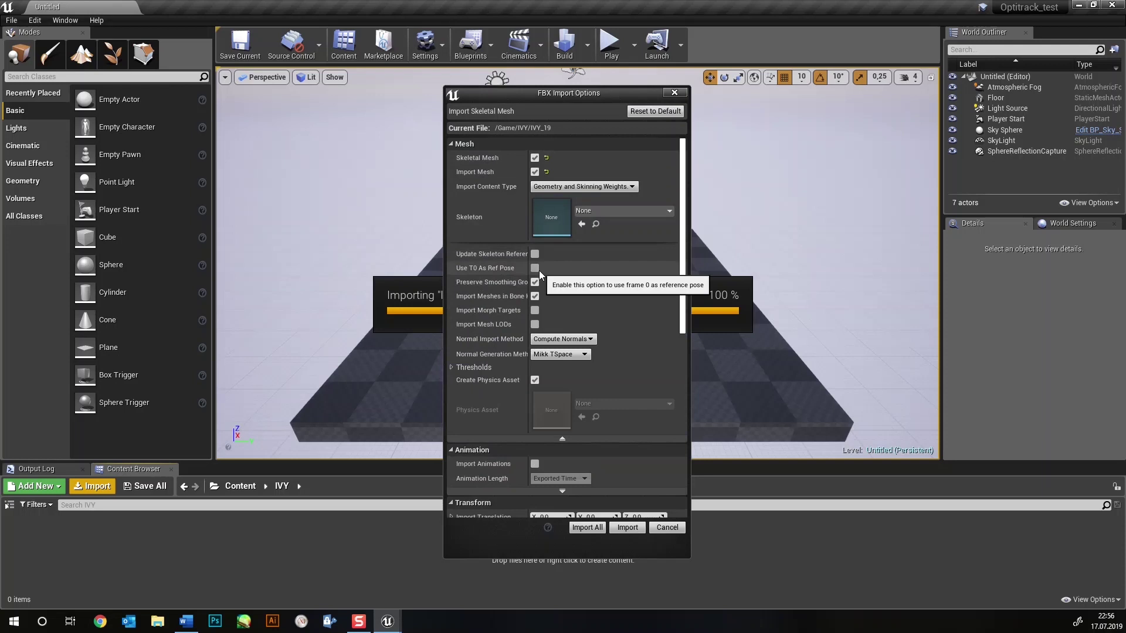
left_click(540, 269)
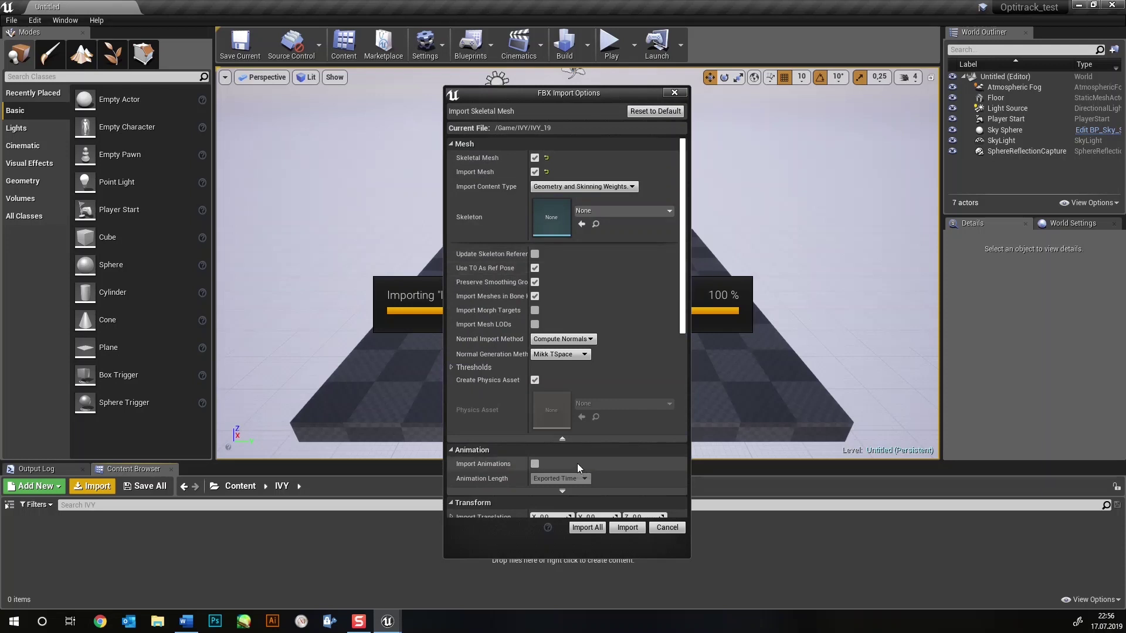
left_click(589, 527)
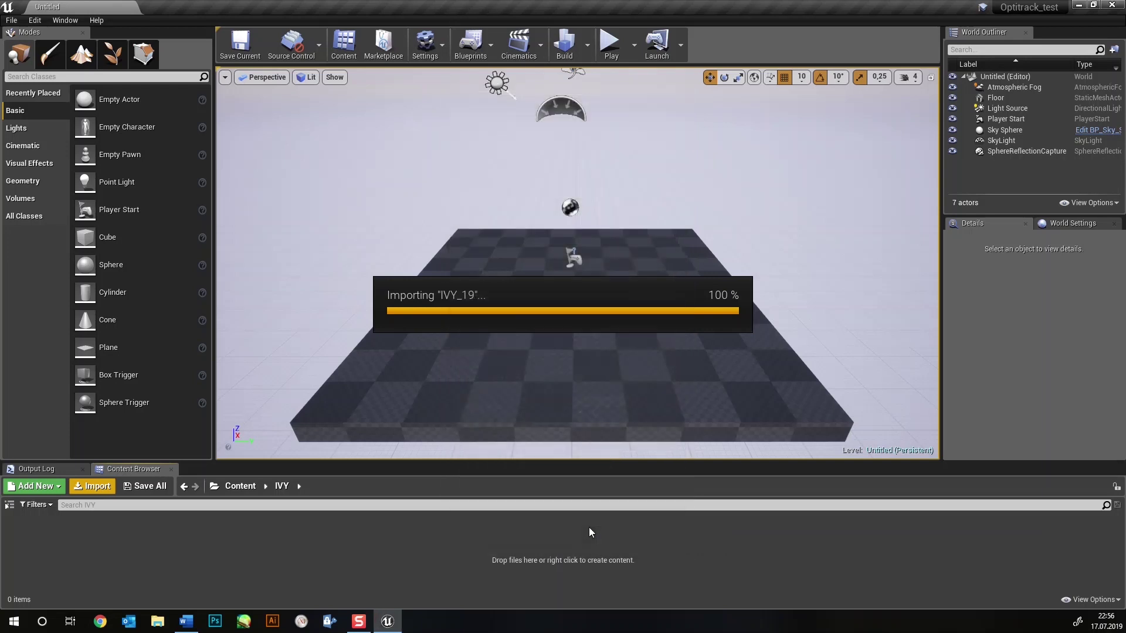
Step: Let the IVY_19 import finish, deselect the assets, and bring up the Animation create menu
left_click(523, 546)
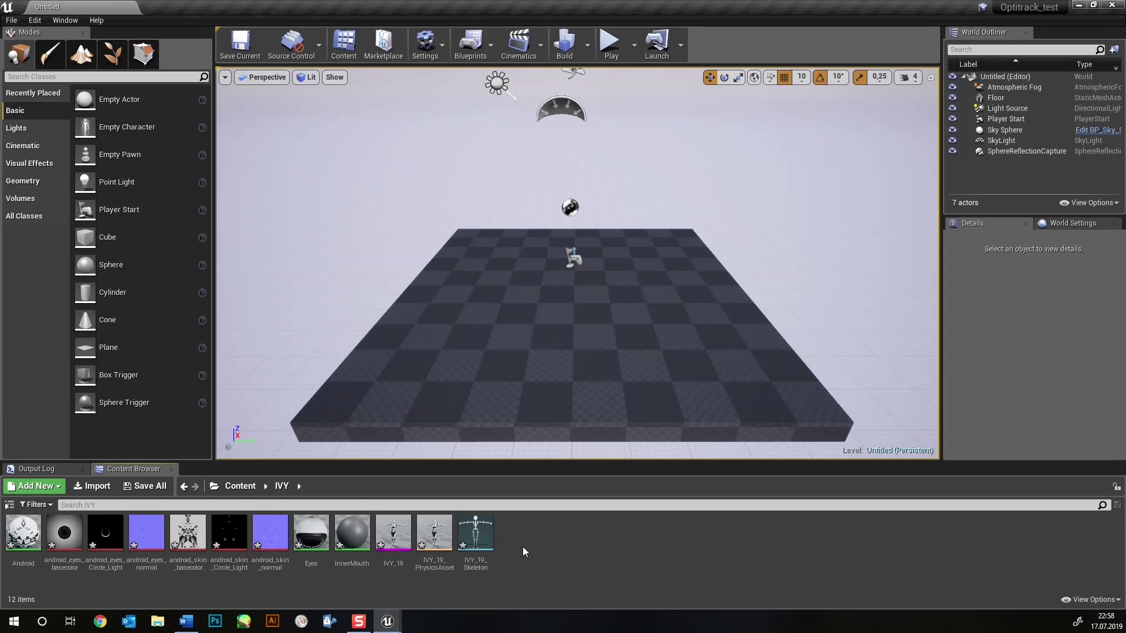
right_click(522, 546)
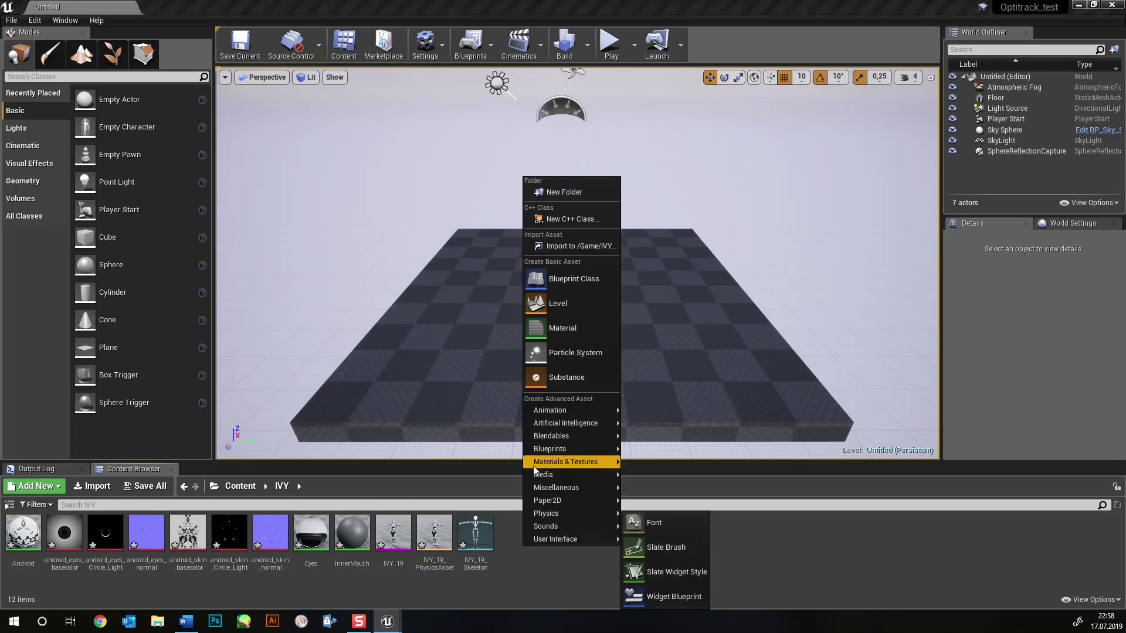
mouse_move(547, 411)
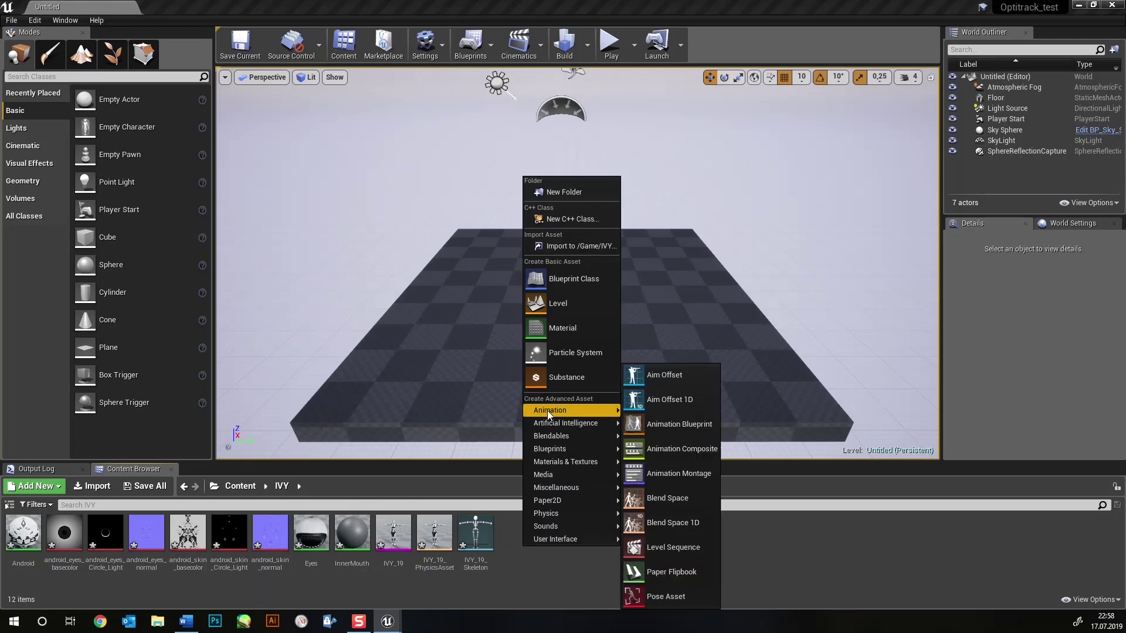
Step: Create Animation Blueprint IVY_ABP with parent OptitrackAnimInstance and skeleton IVY_19_Skeleton
left_click(713, 424)
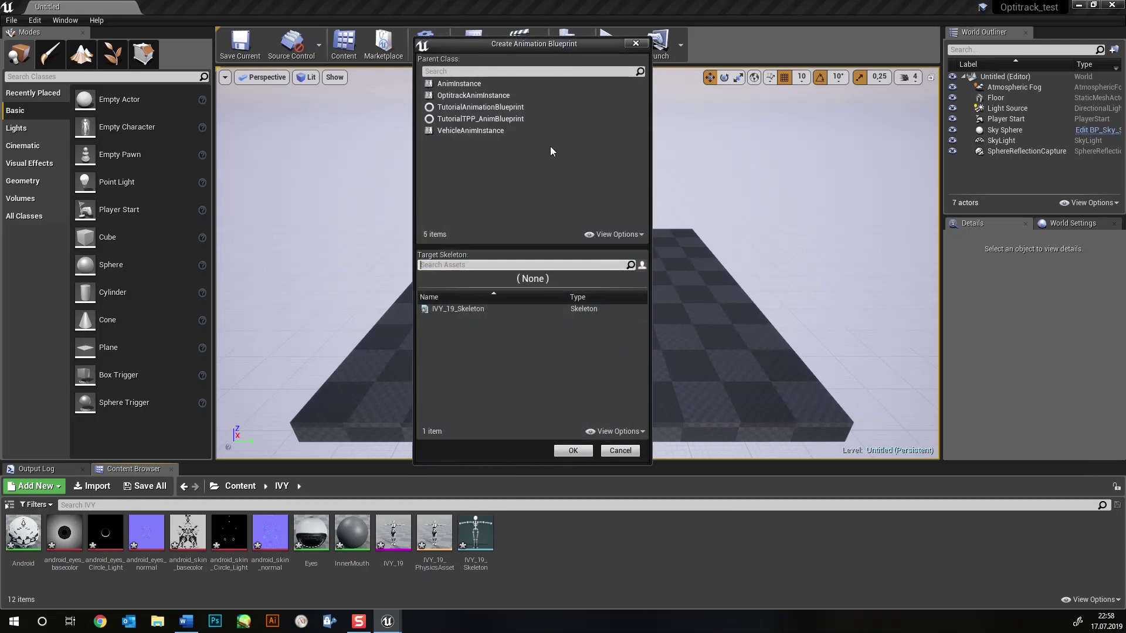
left_click(497, 94)
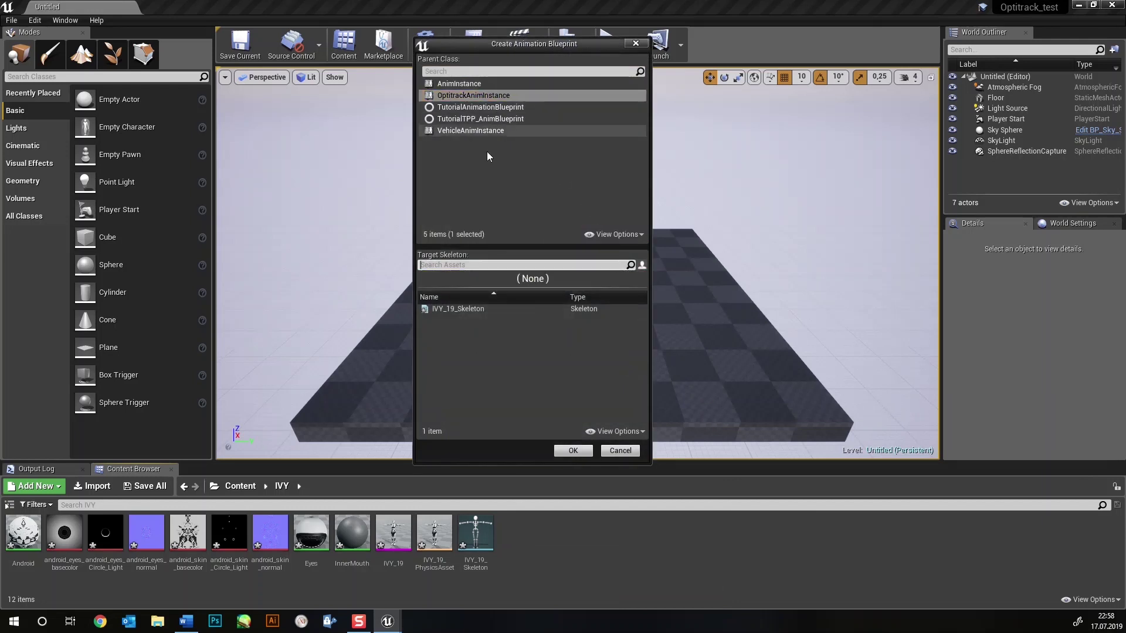
left_click(494, 309)
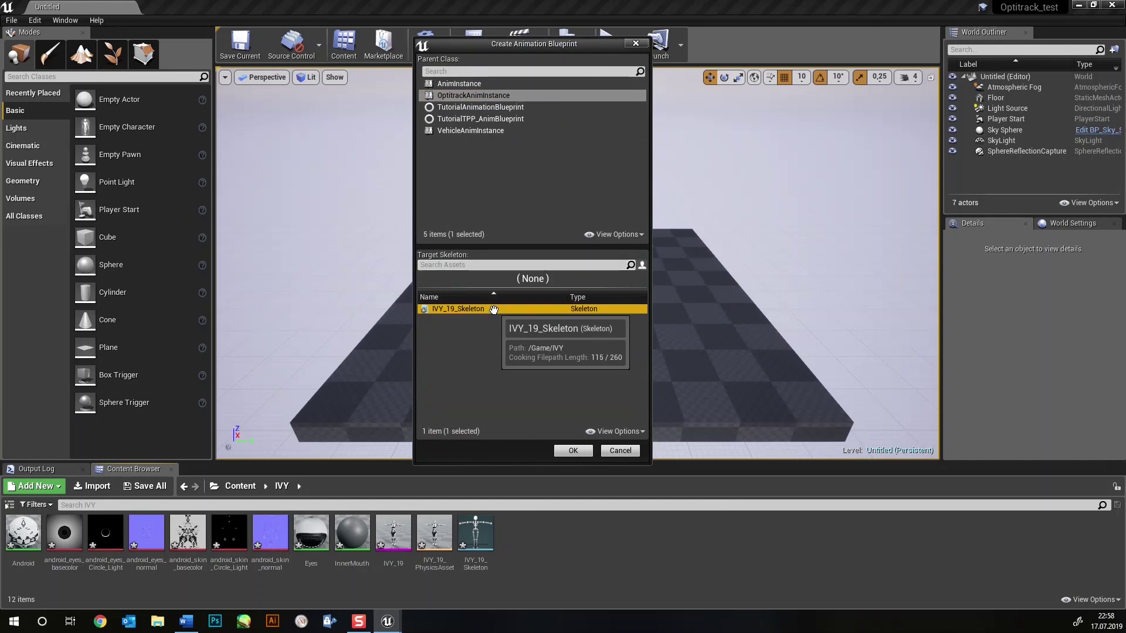
left_click(570, 451)
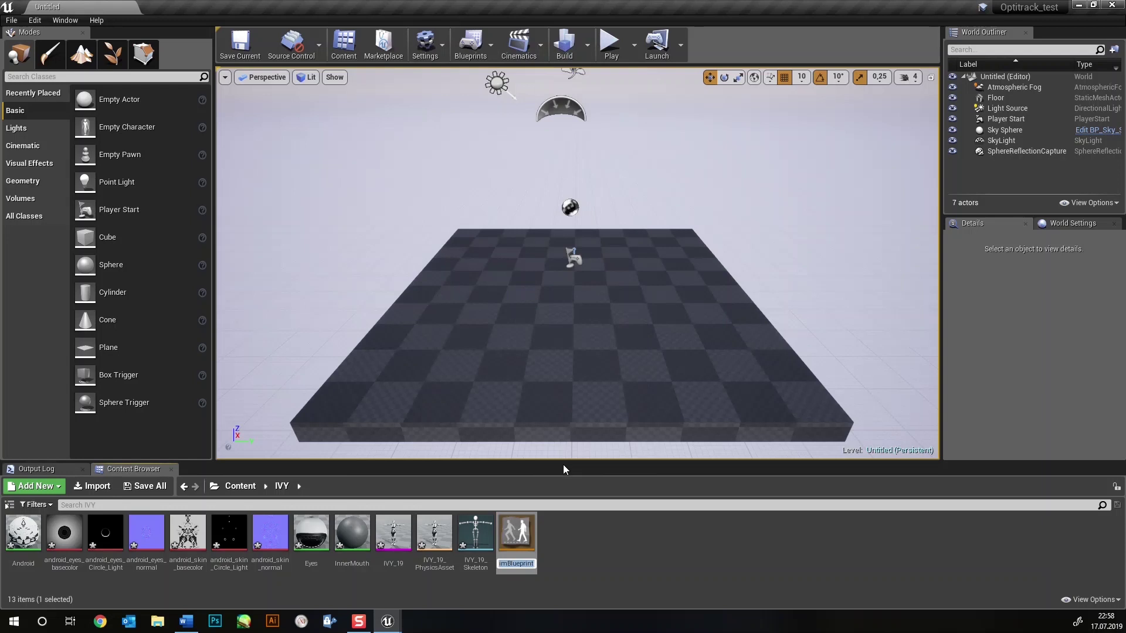
type("IVY_")
type("ABP")
key("Return")
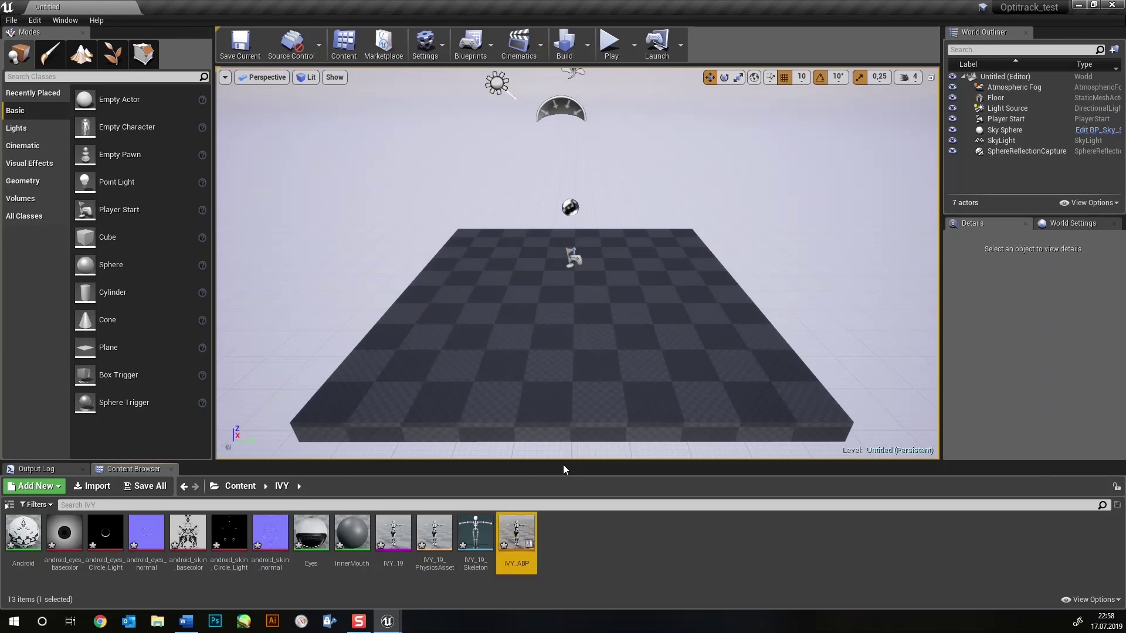
Step: In IVY_ABP's Anim Graph, connect a new OptiTrack Skeleton node to the Final Animation Pose
double_click(520, 535)
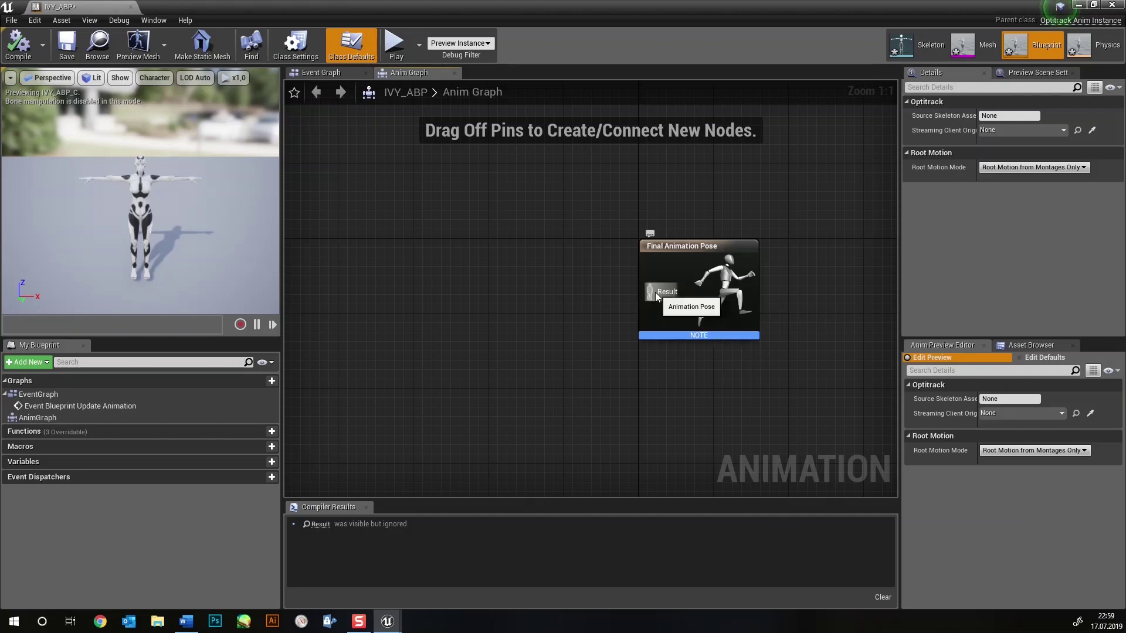
left_click_drag(656, 292, 563, 292)
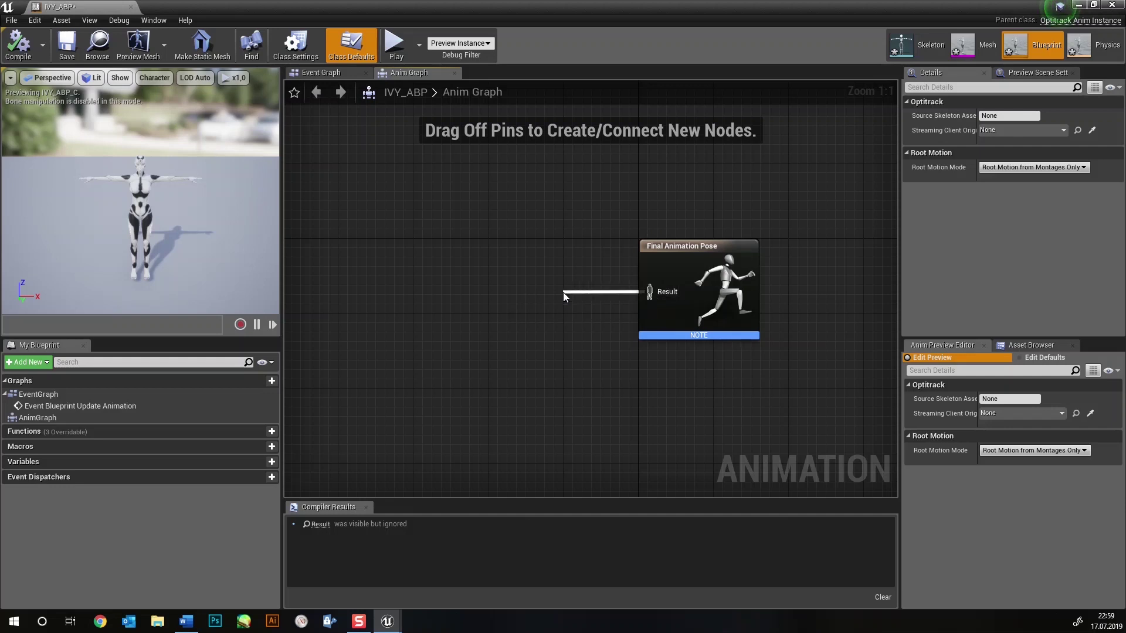
type("op")
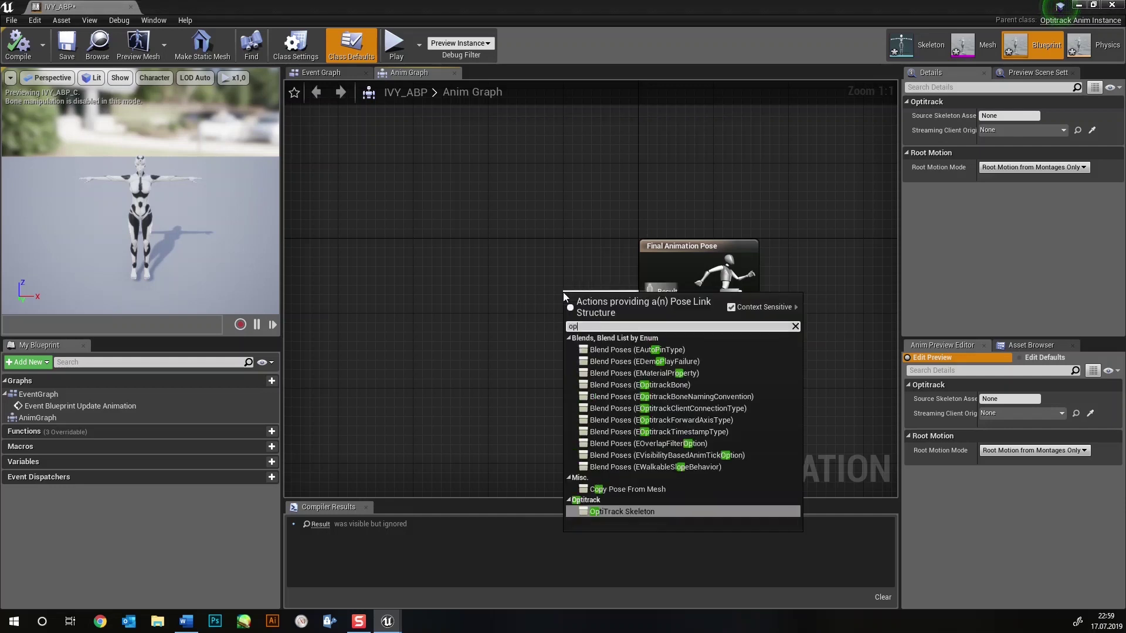
left_click(625, 510)
left_click_drag(611, 314, 507, 285)
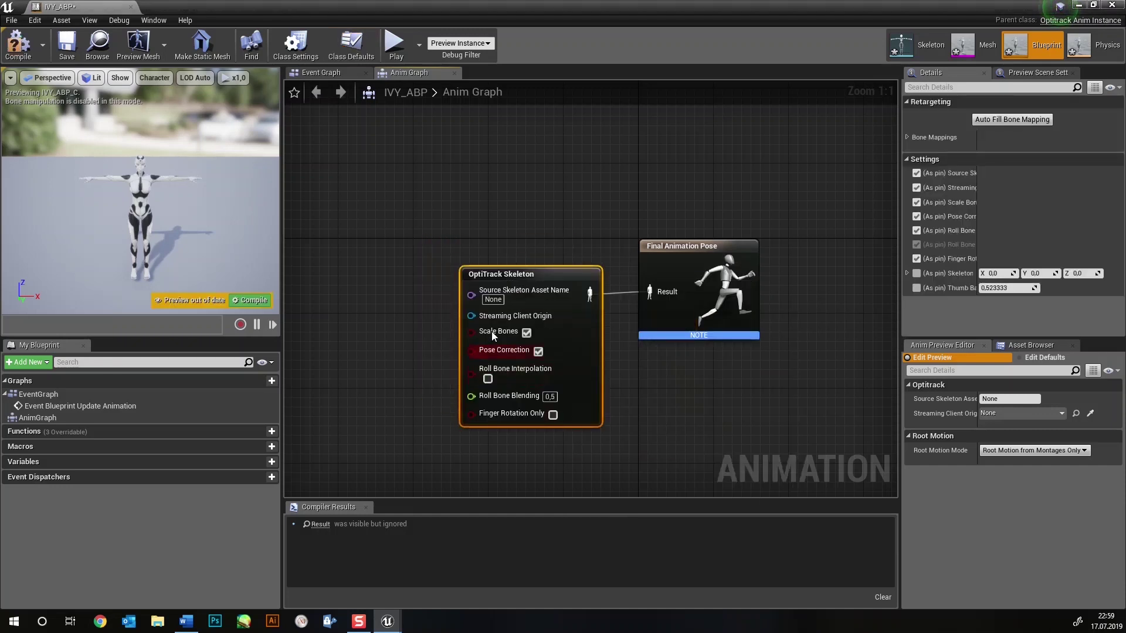
Step: Wire a Source Skeleton Asset Name getter into the OptiTrack Skeleton node, placed to its left
left_click_drag(469, 291, 376, 292)
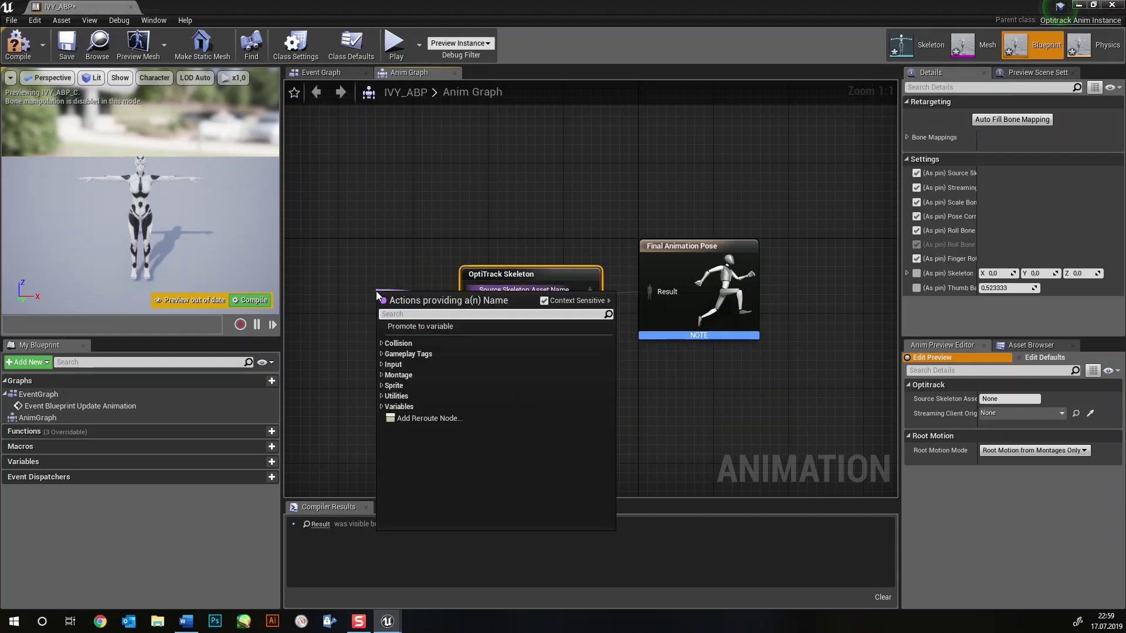
type("get s")
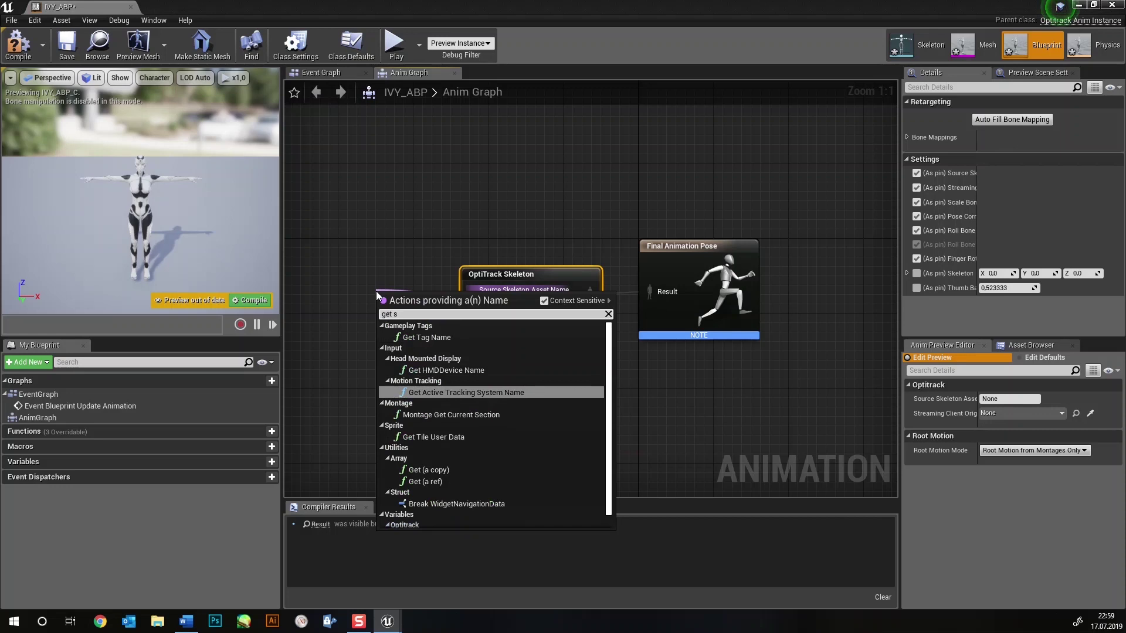
type("our")
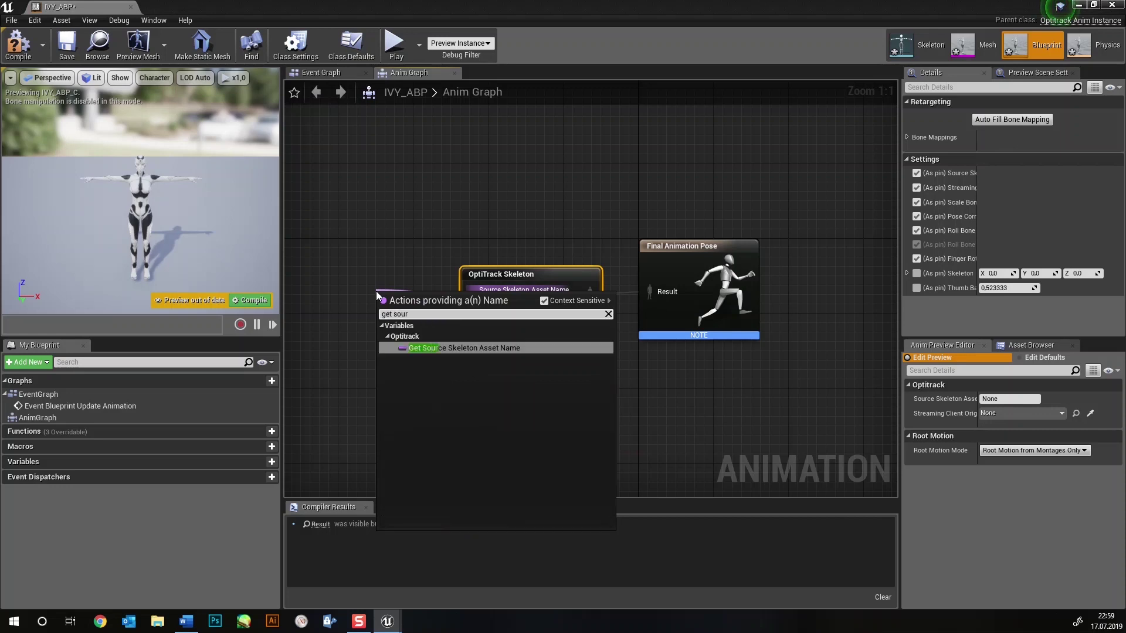
key("Return")
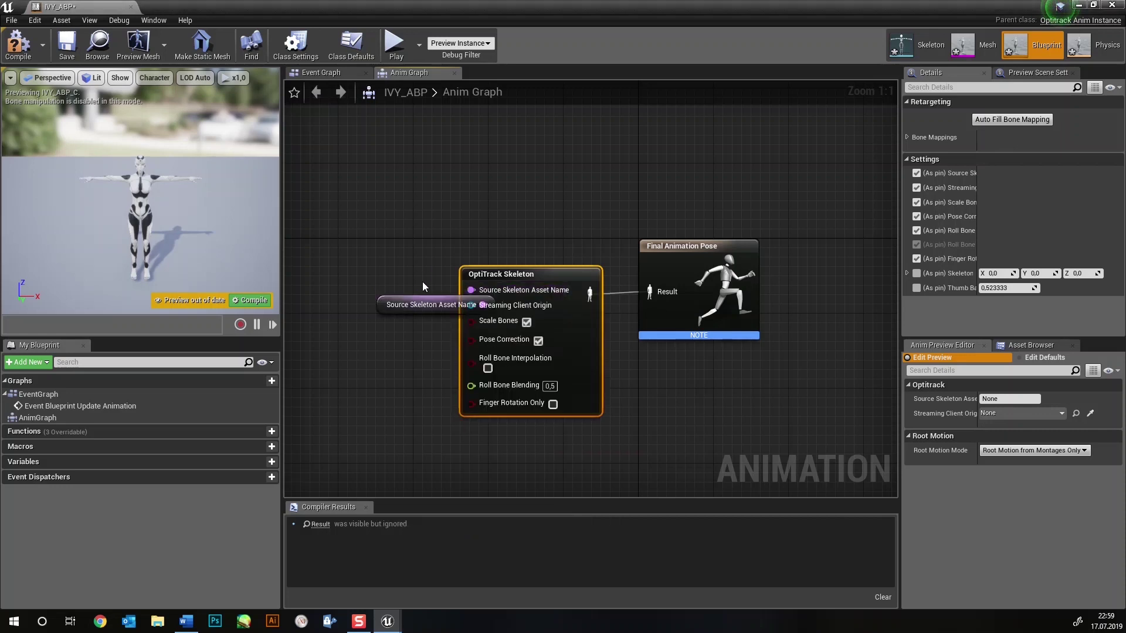
left_click_drag(430, 301, 384, 281)
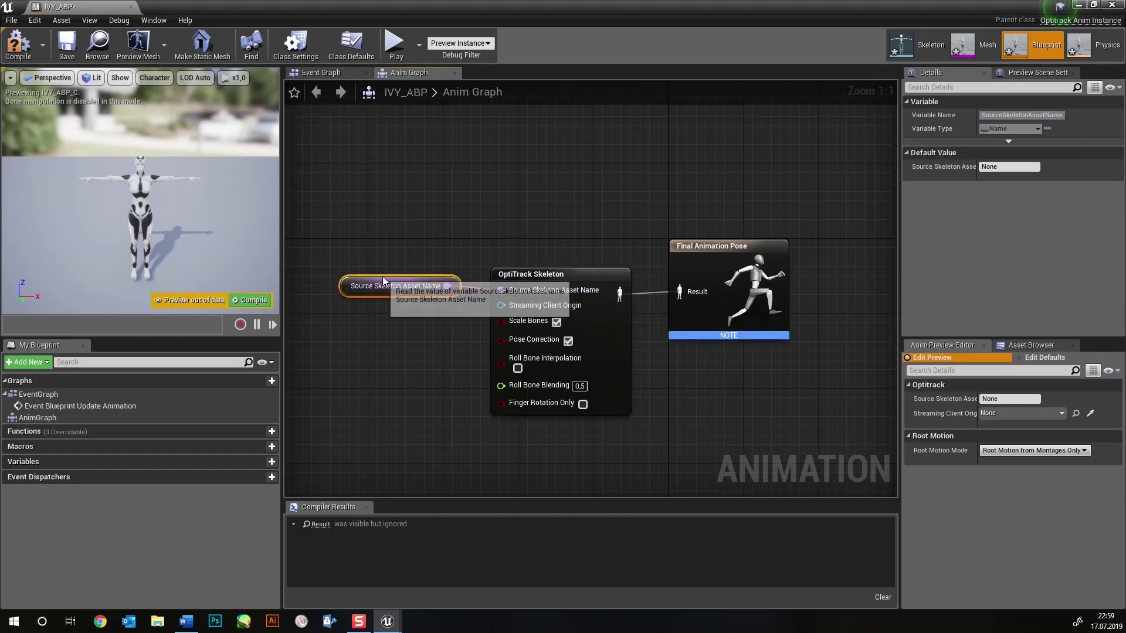
Step: Wire a Streaming Client Origin getter into the OptiTrack Skeleton node, placed to its left
left_click_drag(501, 305, 428, 322)
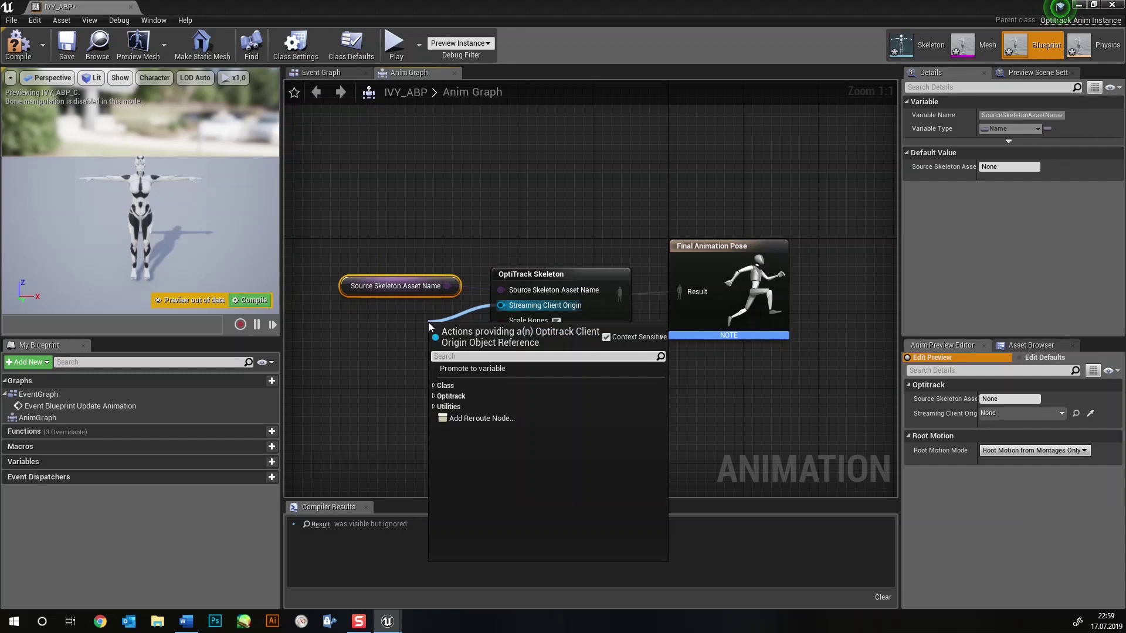
type("get")
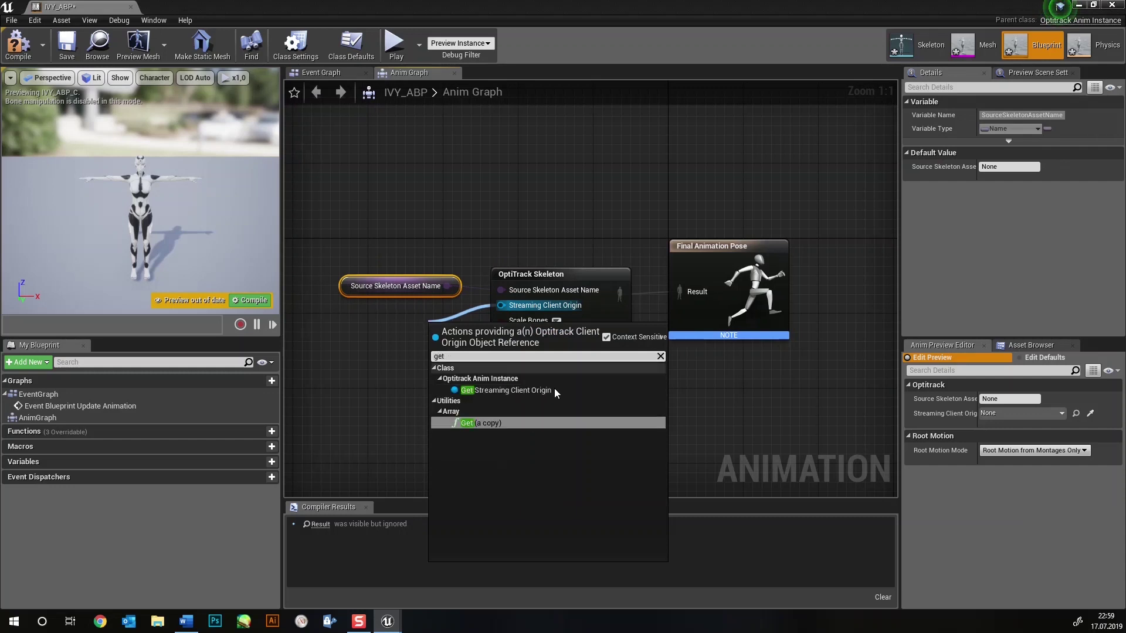
left_click(552, 390)
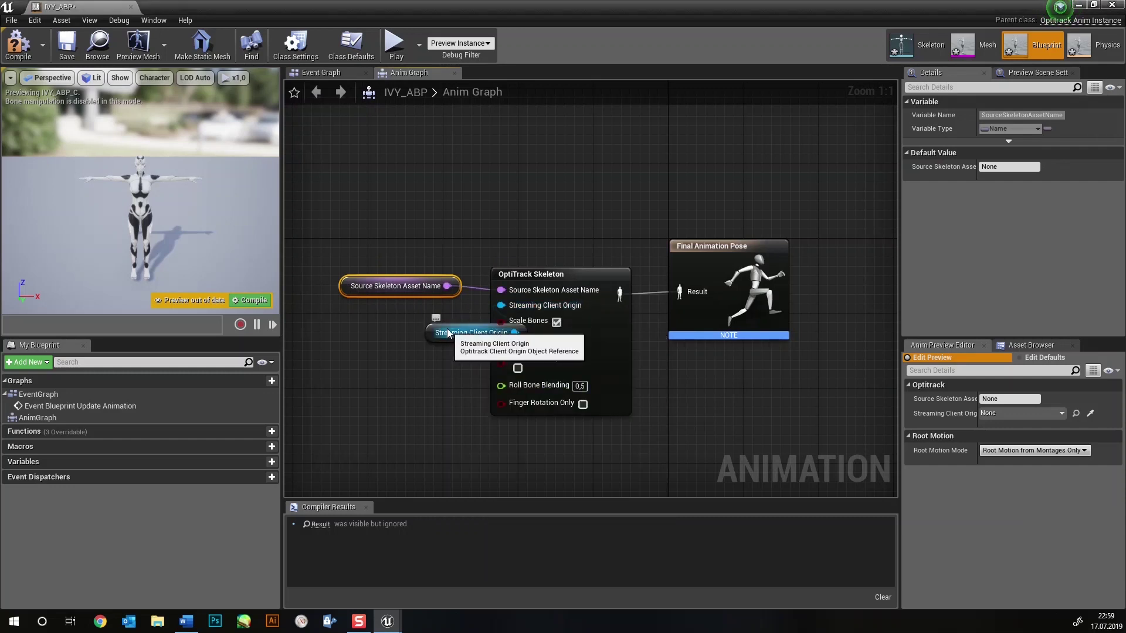
mouse_move(455, 333)
left_mouse_down()
mouse_move(370, 326)
mouse_move(380, 317)
left_mouse_up()
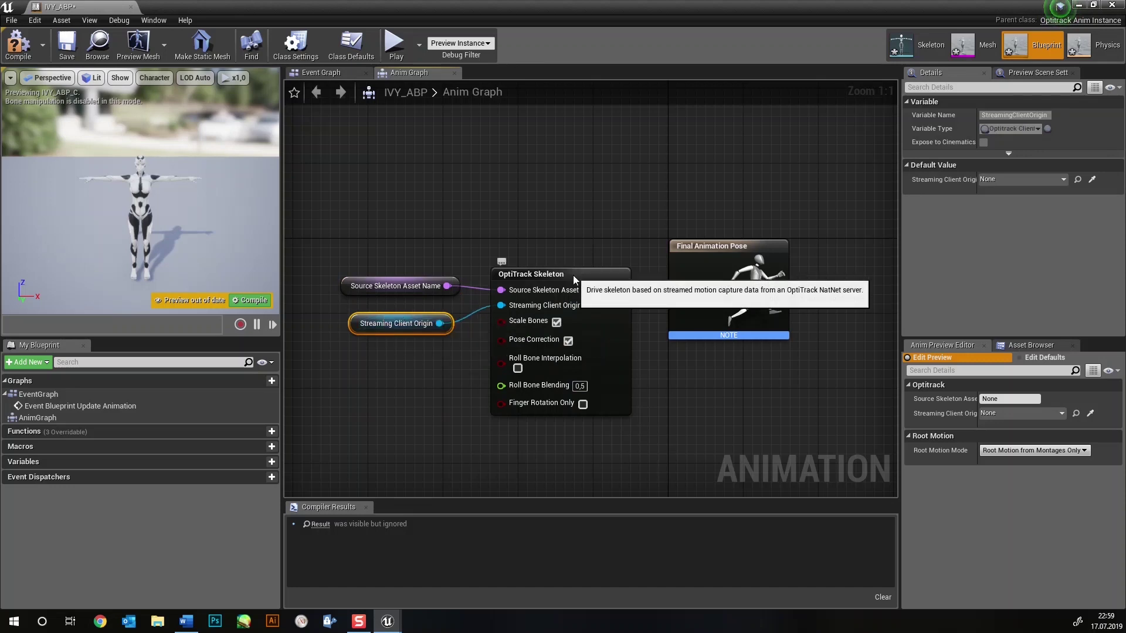
left_click(572, 274)
Step: Auto-fill the OptiTrack Skeleton bone mappings, check Right Upper Arm, then save and compile IVY_ABP
left_click(1047, 118)
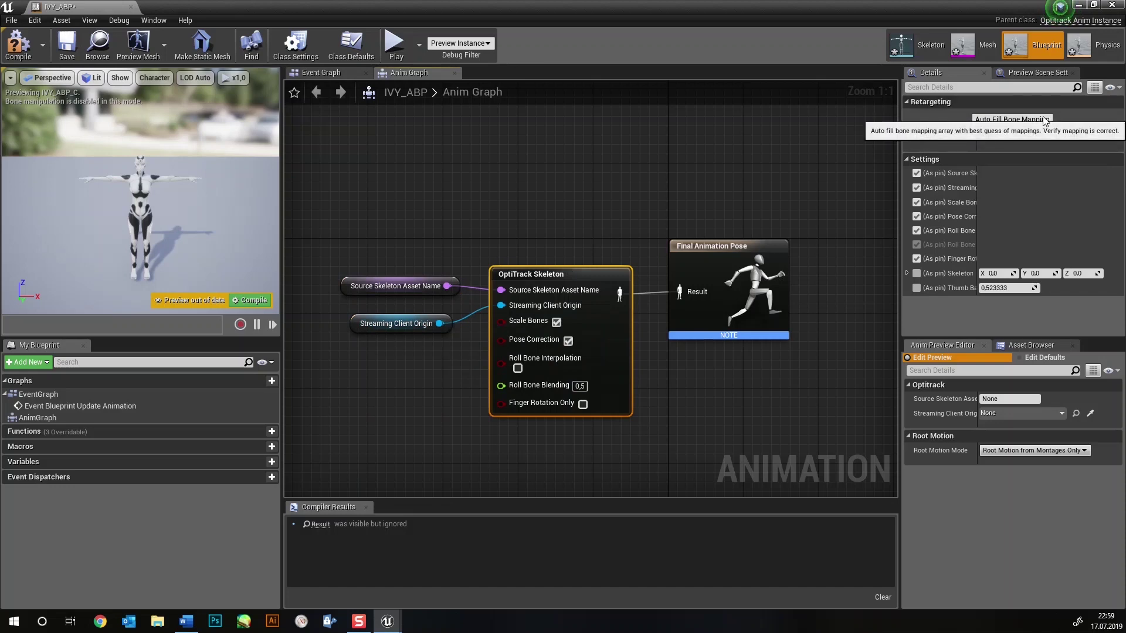
left_click(1045, 119)
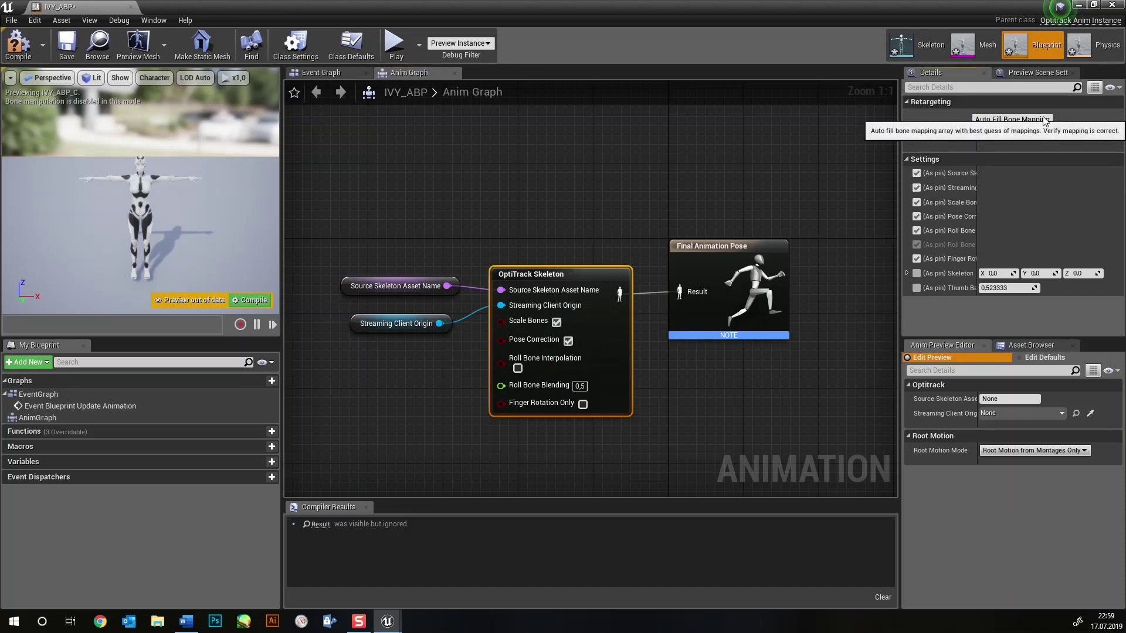
left_click(1045, 120)
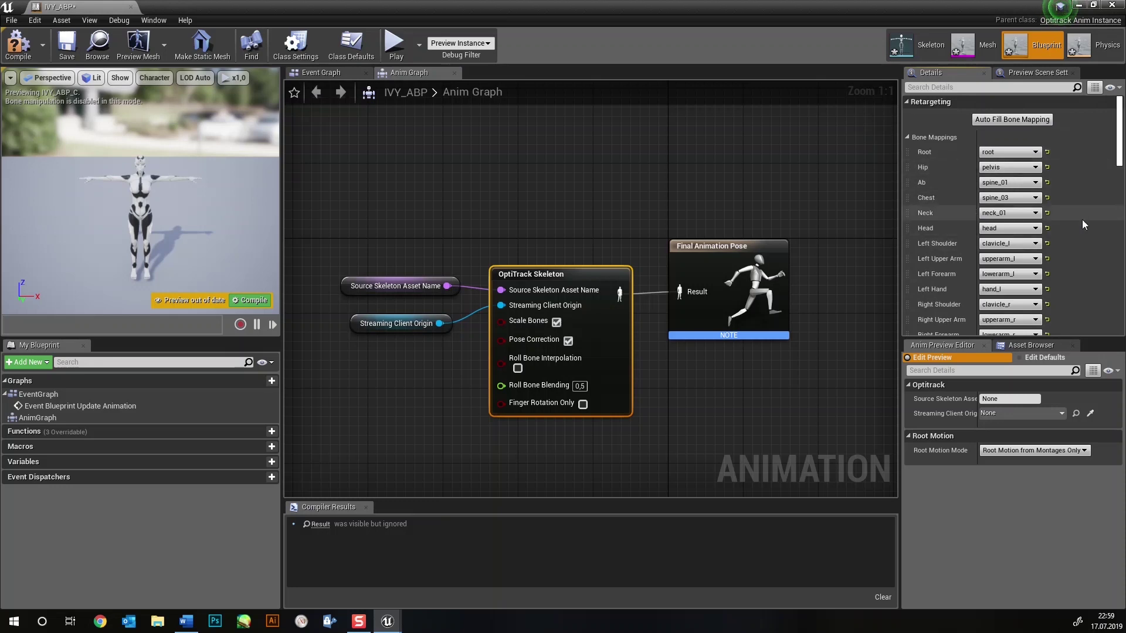
scroll(1082, 219, "down", 1)
scroll(1081, 219, "down", 1)
left_click(1021, 265)
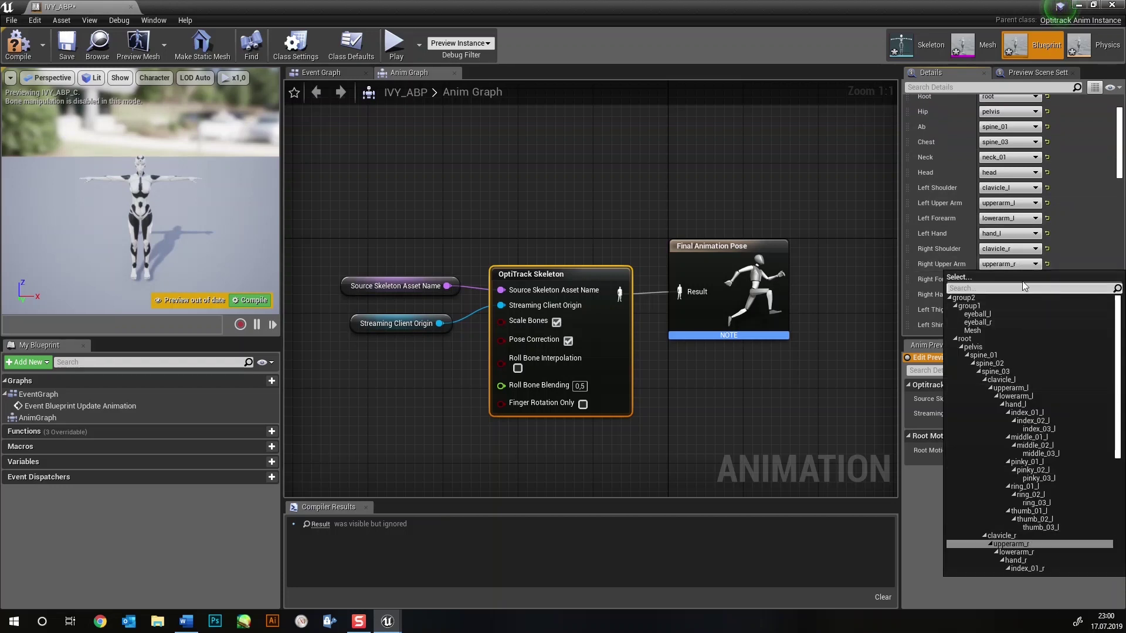
left_click(1027, 231)
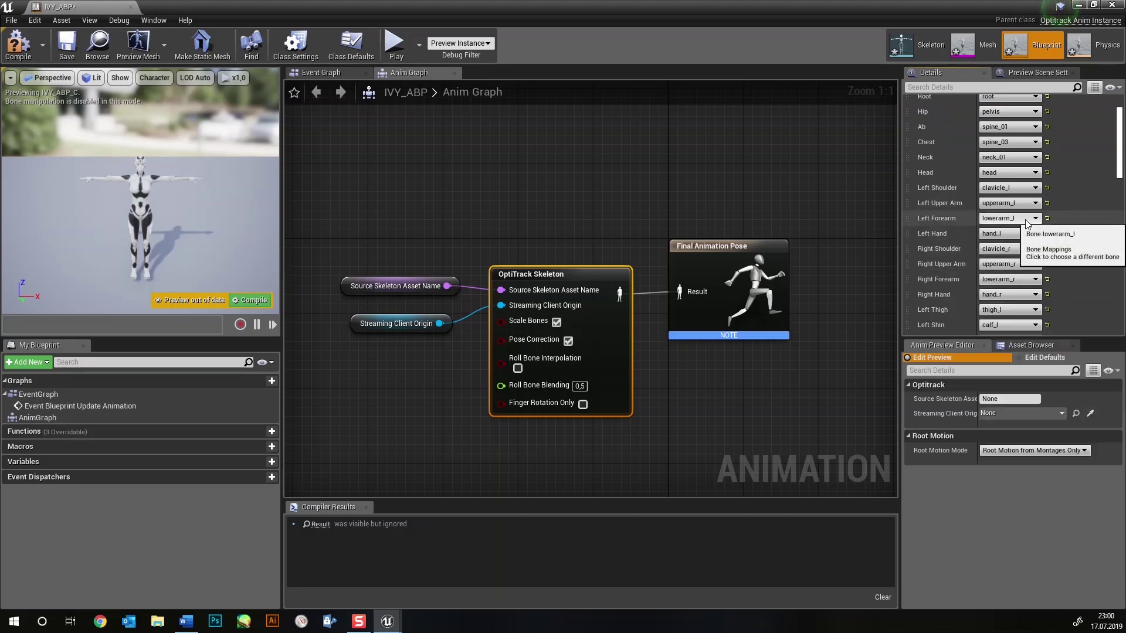
left_click(68, 46)
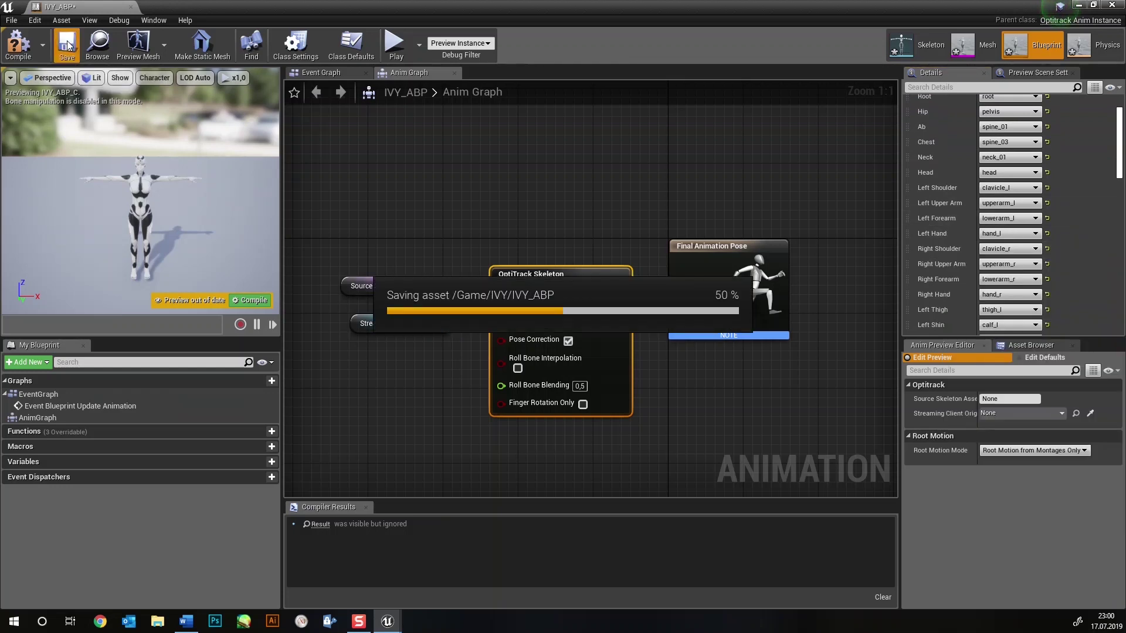
left_click(17, 44)
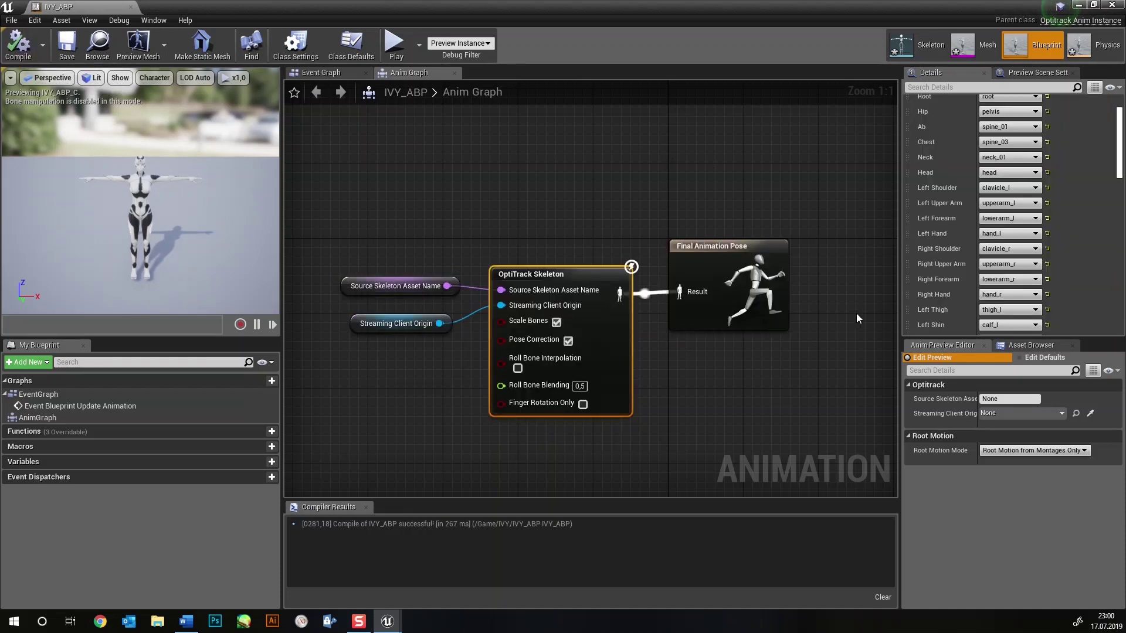
Step: Back in the level, place the IVY_ABP character at location 0, 0, 0
left_click(1078, 5)
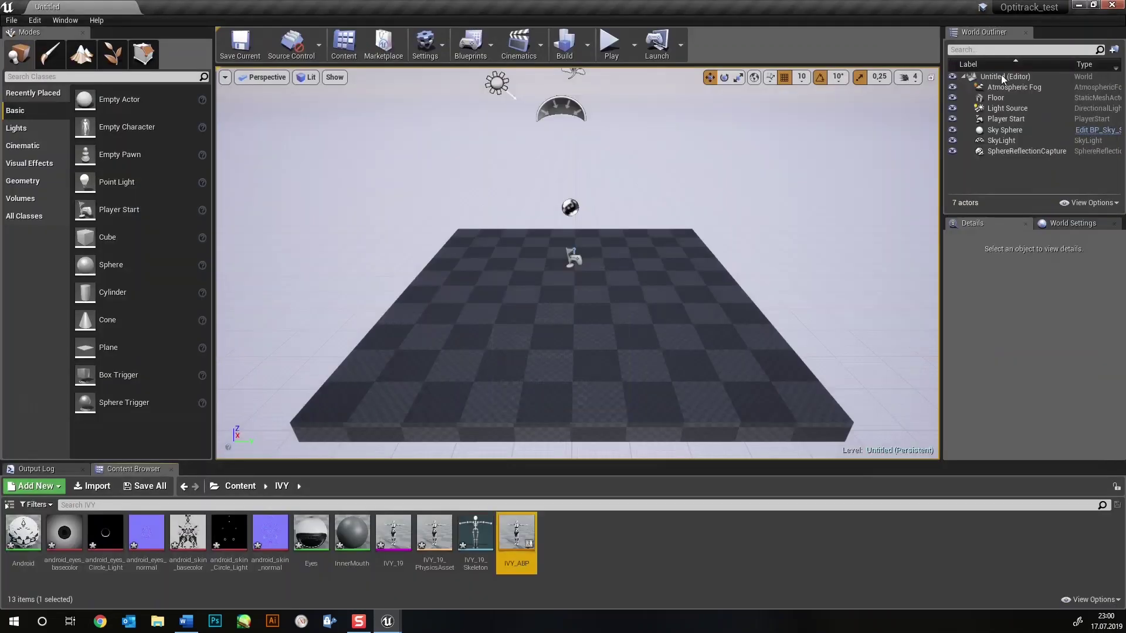
left_click_drag(516, 537, 577, 281)
type("0")
key("Tab")
type("0")
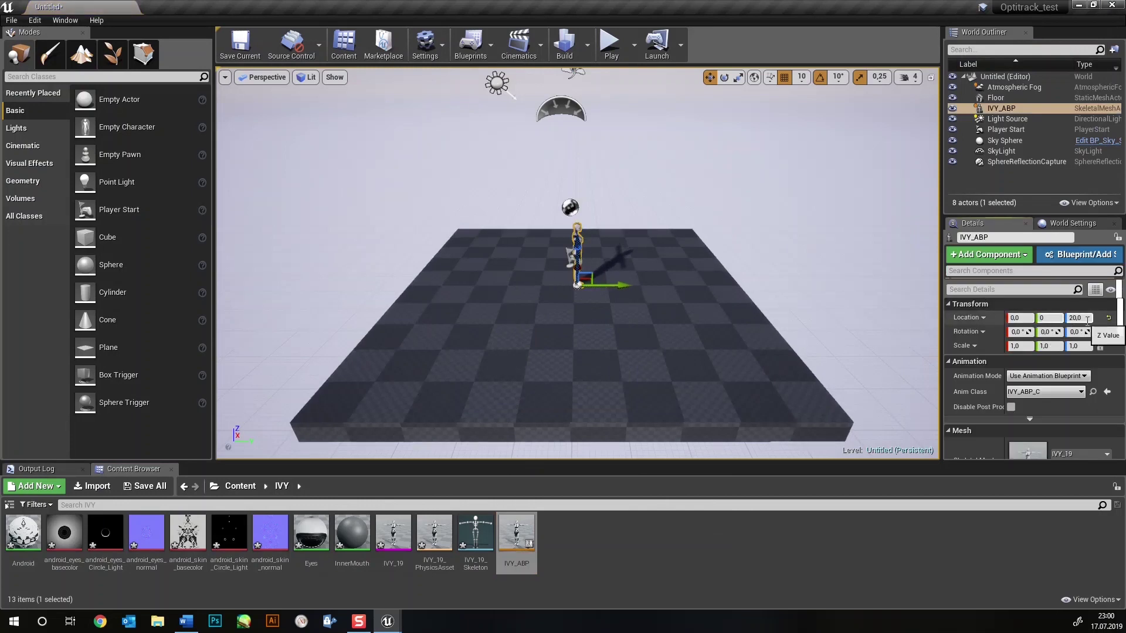
left_click(1087, 320)
type("0")
key("Return")
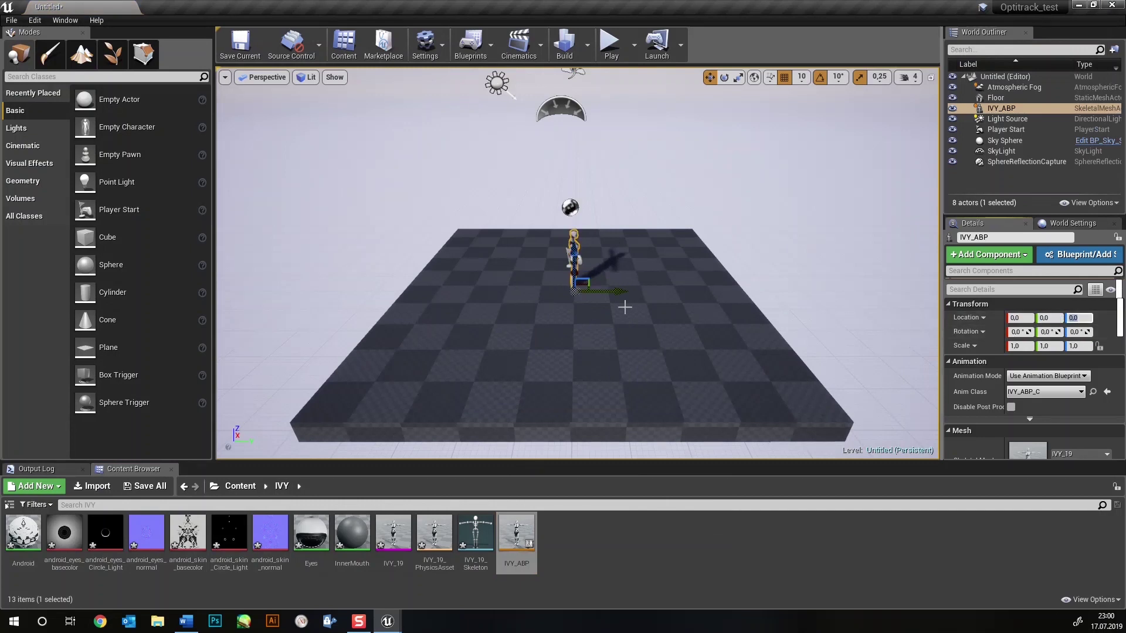
Step: Frame the IVY_ABP character and raise it to Z 20
key("f")
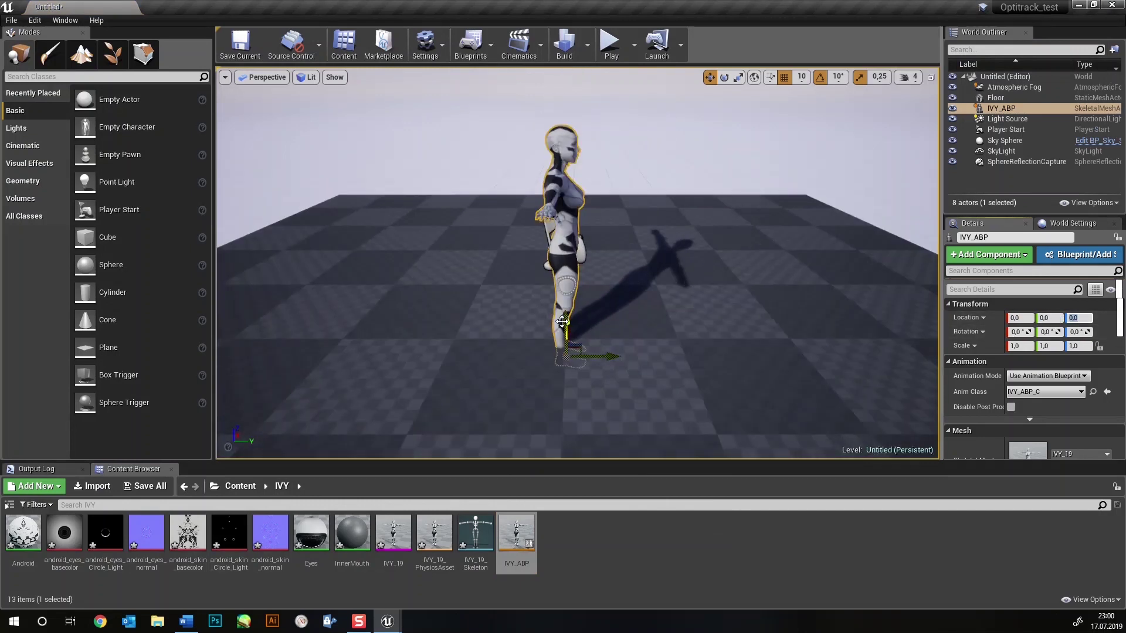
left_click_drag(562, 322, 561, 301)
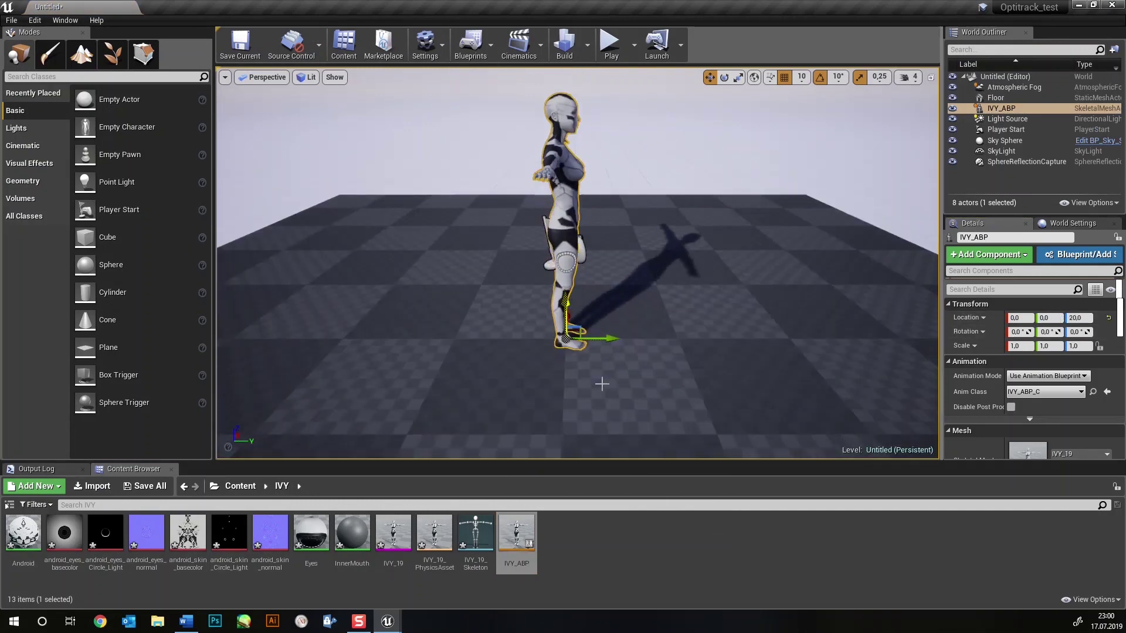
mouse_move(711, 352)
left_mouse_down("alt")
mouse_move(657, 346)
mouse_move(461, 253)
left_mouse_up("alt")
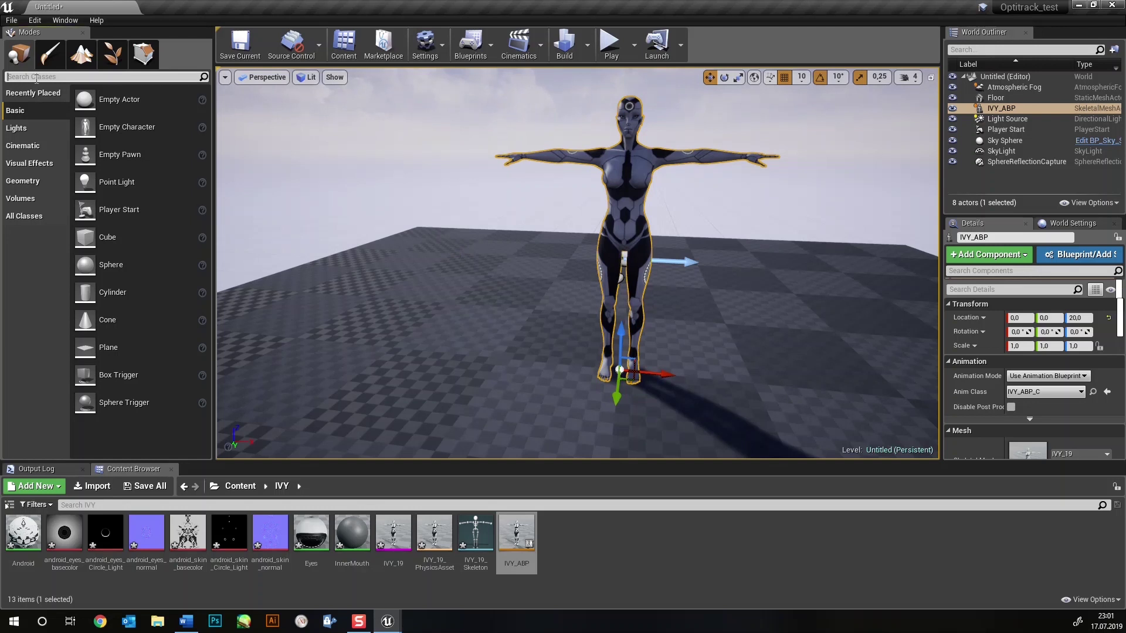
Step: Drop an Optitrack Client Origin into the level, zero its Y and Z, then lift it to Z 30
type("op")
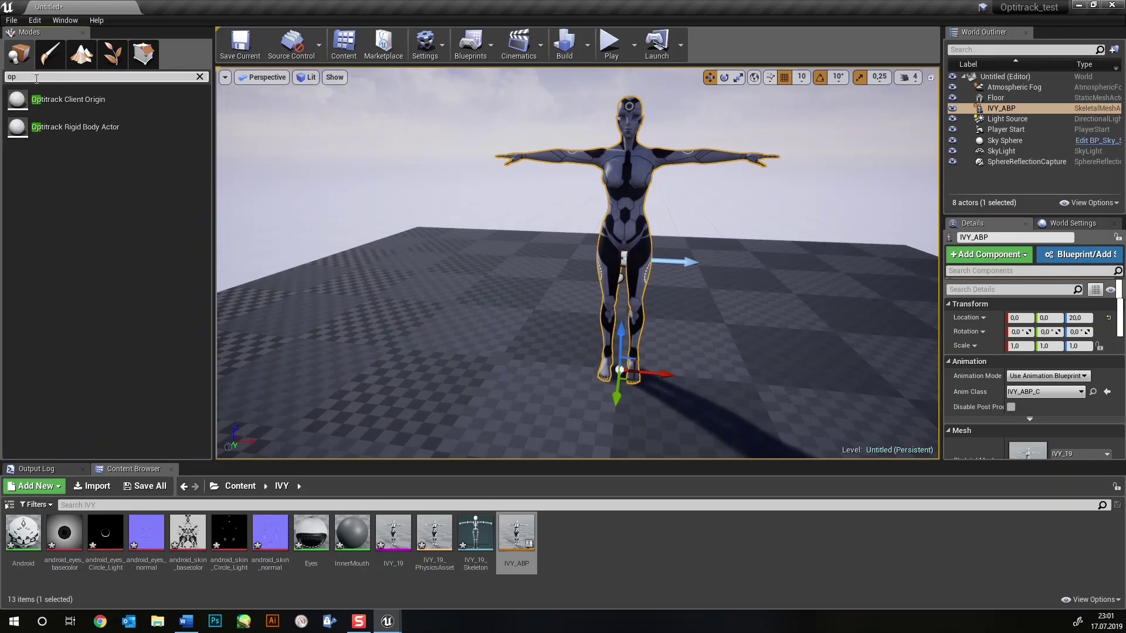
left_click(80, 99)
left_click_drag(80, 99, 626, 372)
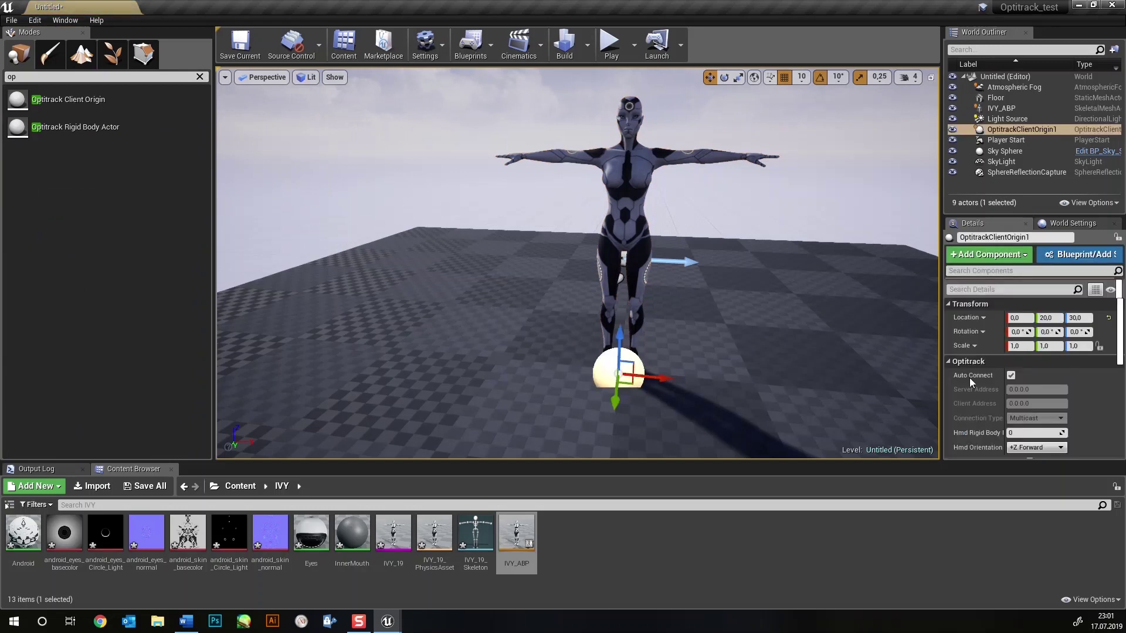
left_click(1039, 318)
type("0")
key("Tab")
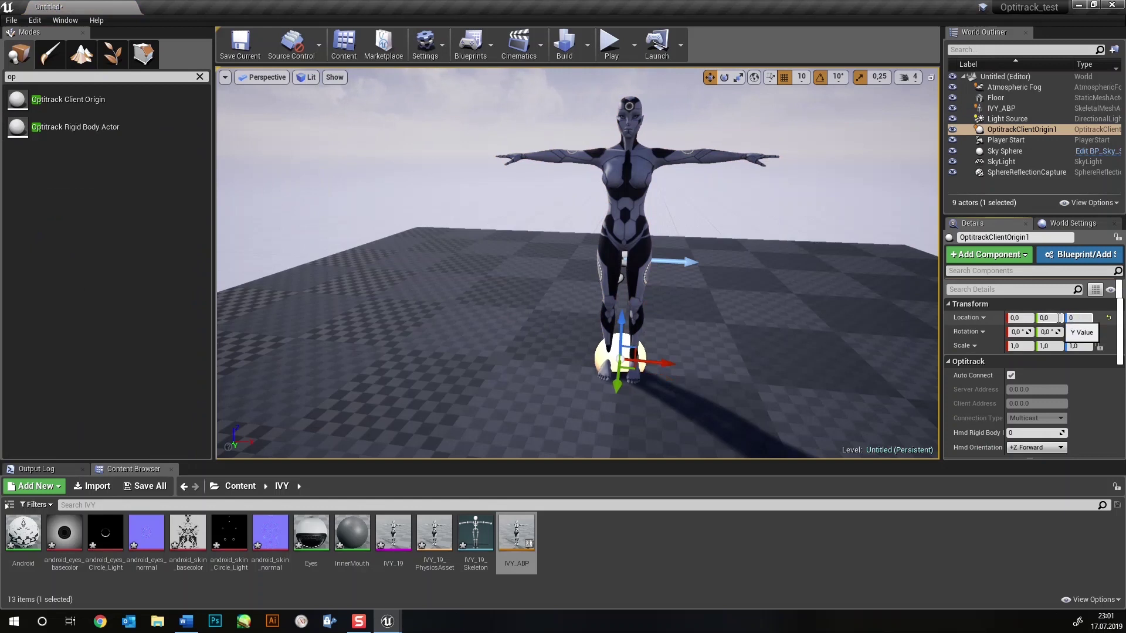
type("0")
key("Return")
left_click_drag(619, 353, 621, 321)
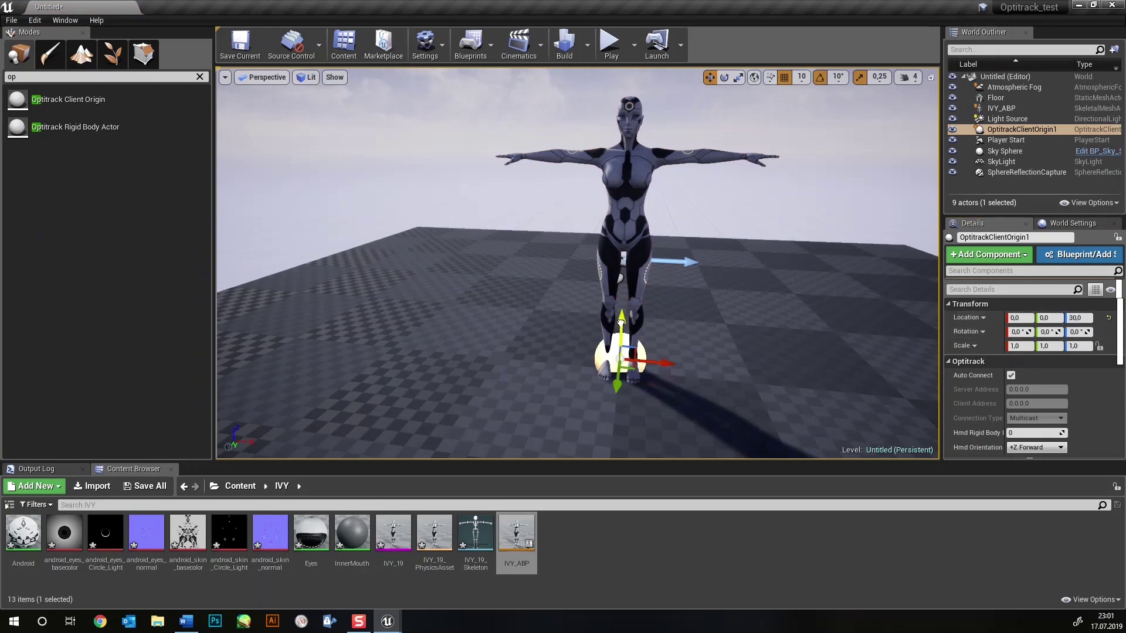